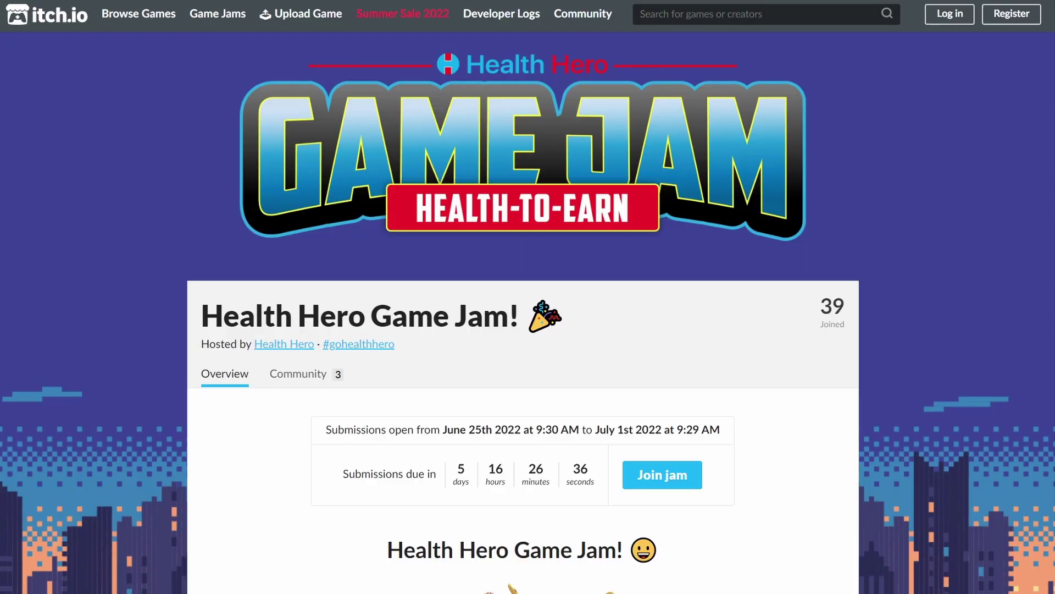
{"action": "scroll", "coordinate": [527, 297], "scroll_direction": "down", "scroll_amount": 2}
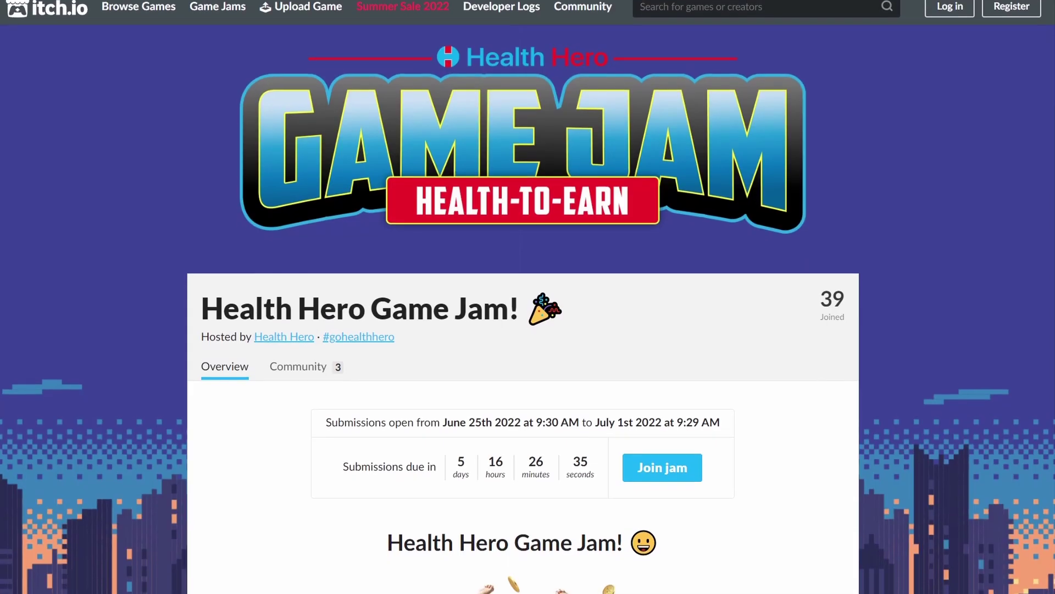
{"action": "scroll", "coordinate": [528, 297], "scroll_direction": "down", "scroll_amount": 2}
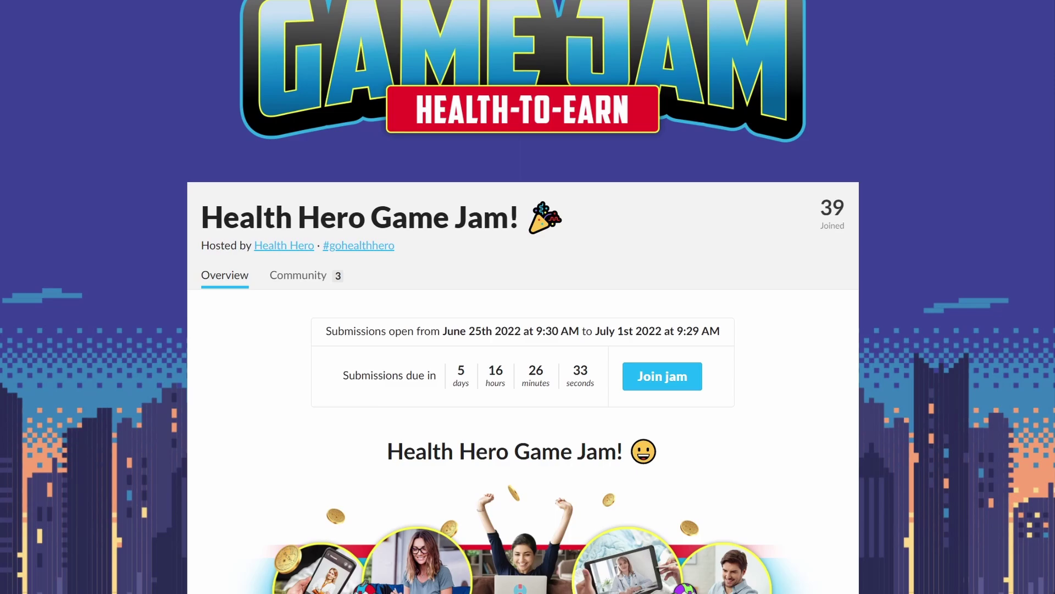
{"action": "scroll", "coordinate": [528, 297], "scroll_direction": "down", "scroll_amount": 2}
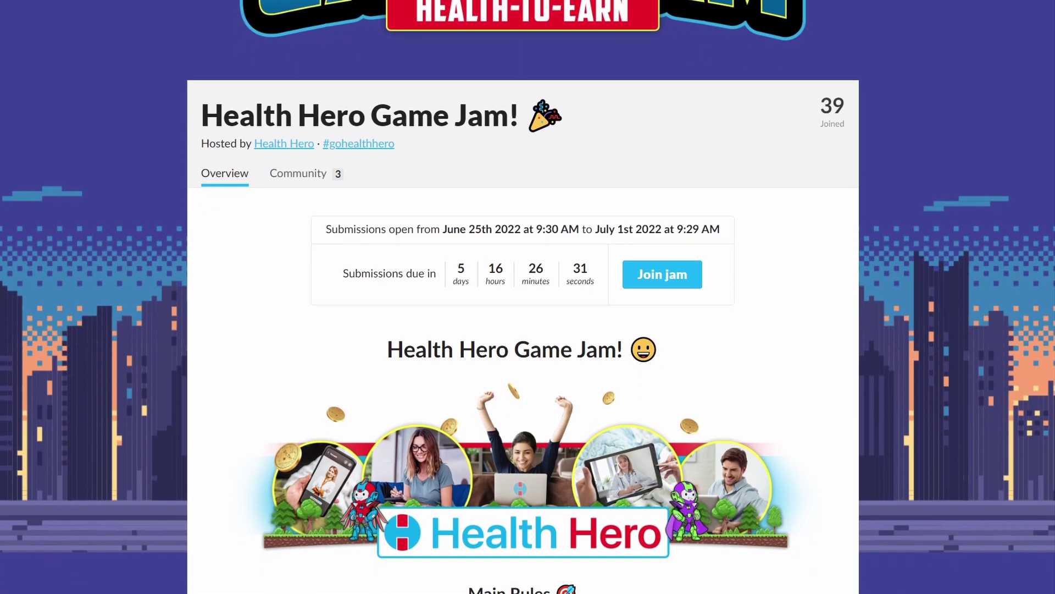
{"action": "scroll", "coordinate": [528, 296], "scroll_direction": "down", "scroll_amount": 2}
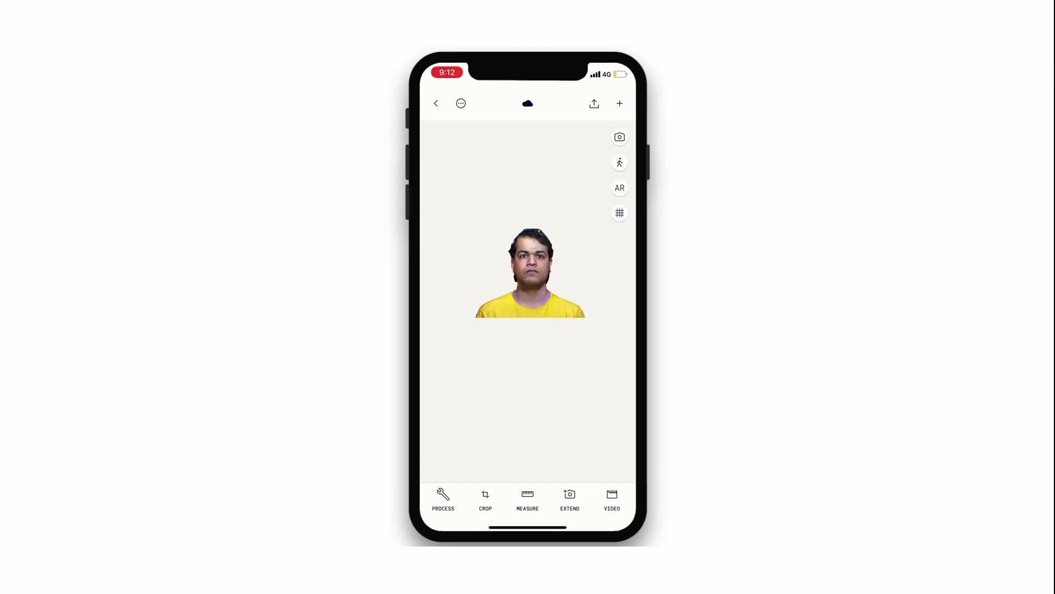
Step: Scroll Polycam's export list down to the Mesh formats that include GLTF
{"action": "scroll", "coordinate": [517, 313], "scroll_direction": "down", "scroll_amount": 3}
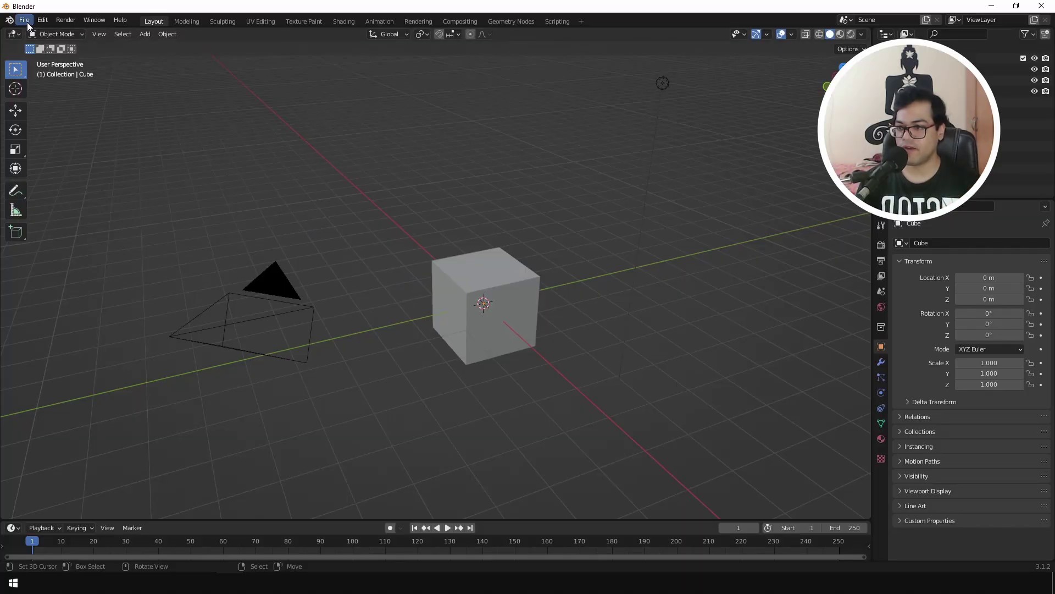
Step: Import poly.glb from Downloads into Blender as a glTF 2.0 file
{"action": "left_click", "coordinate": [27, 22]}
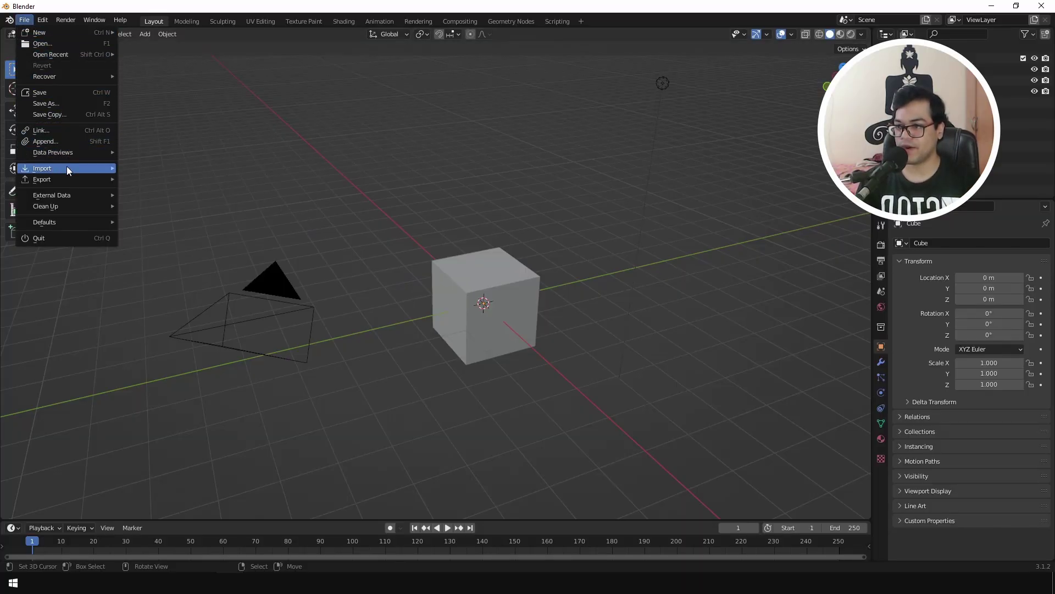
{"action": "mouse_move", "coordinate": [67, 168]}
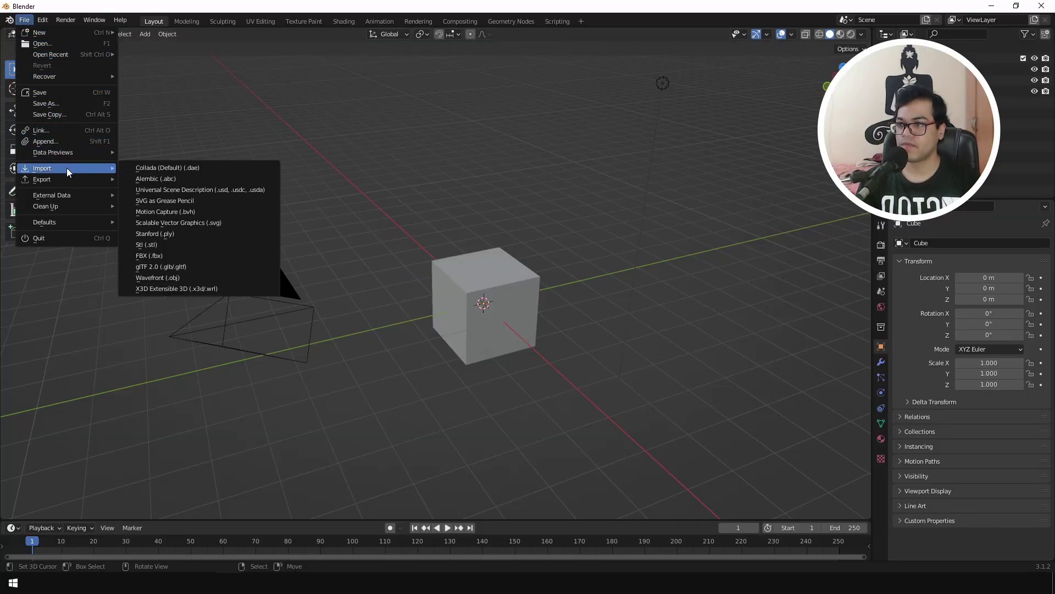
{"action": "left_click", "coordinate": [200, 266]}
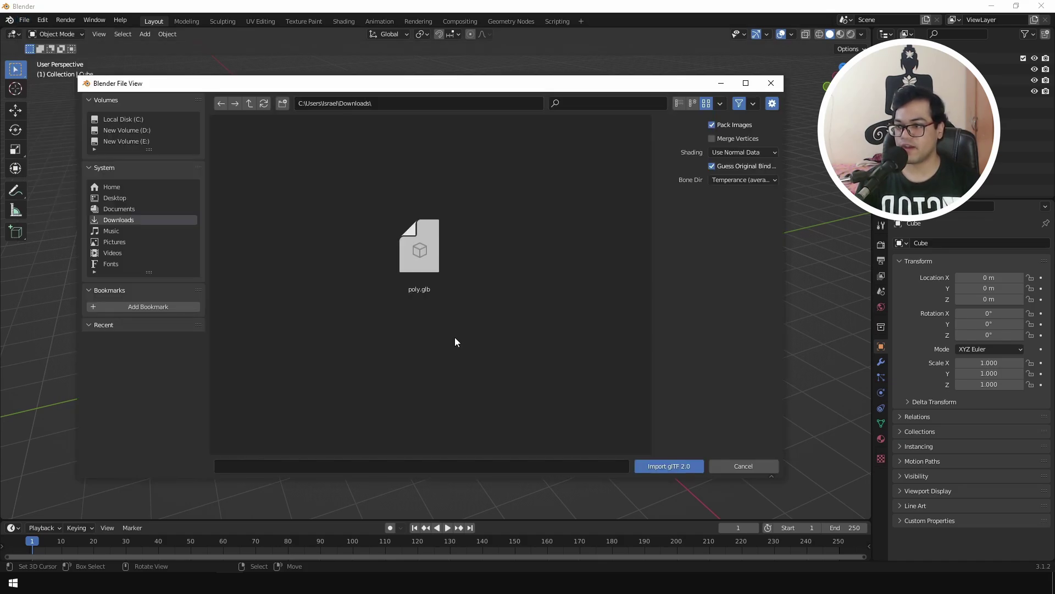
{"action": "left_click", "coordinate": [428, 285]}
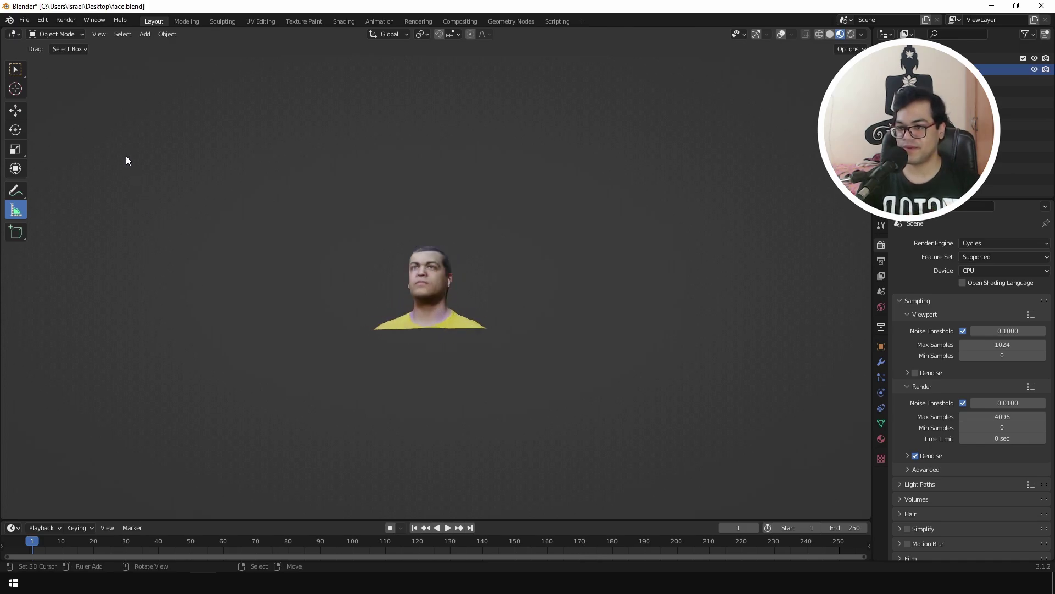
Step: Start an FBX export limited to mesh objects, with X Forward and Z Up axes
{"action": "left_click", "coordinate": [24, 20]}
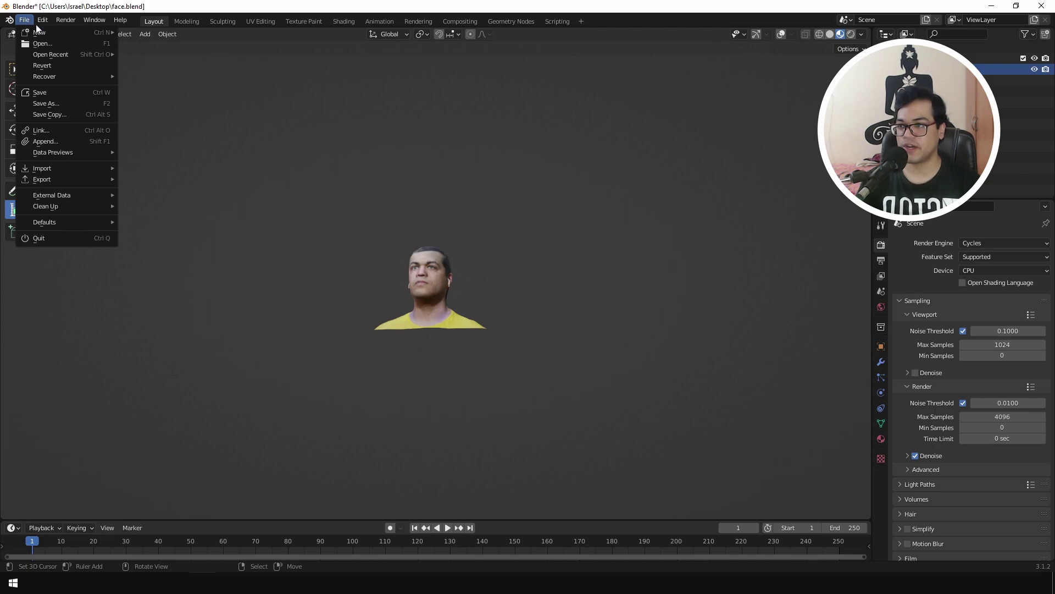
{"action": "mouse_move", "coordinate": [73, 179]}
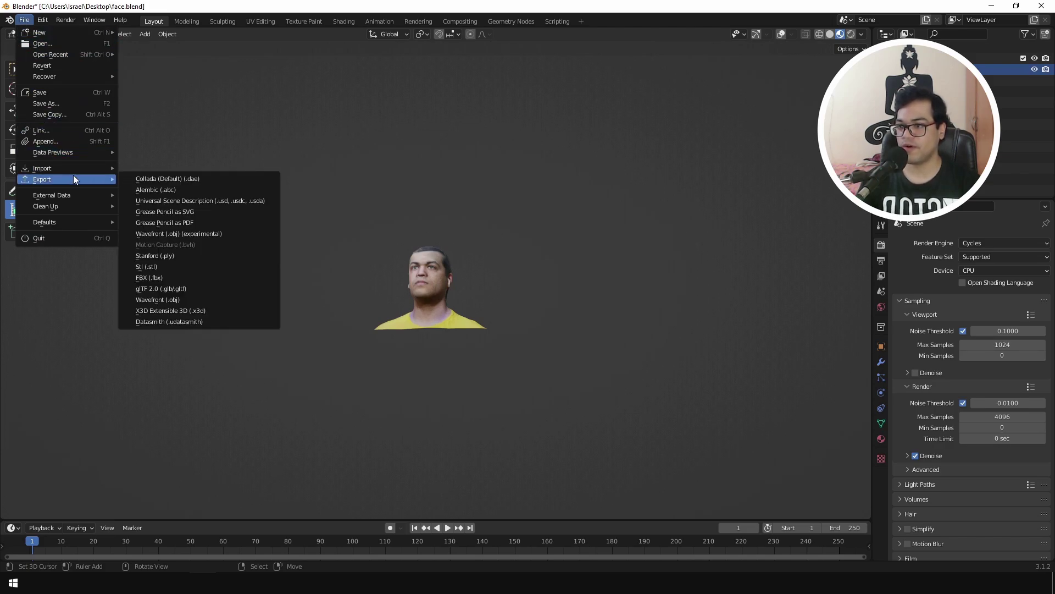
{"action": "left_click", "coordinate": [187, 274]}
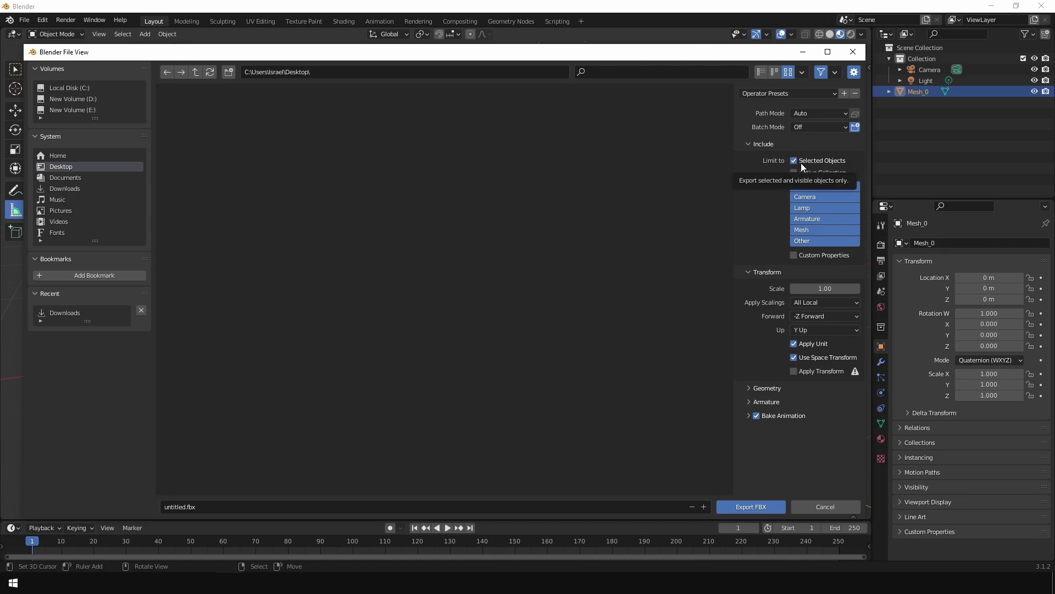
{"action": "left_click", "coordinate": [819, 230]}
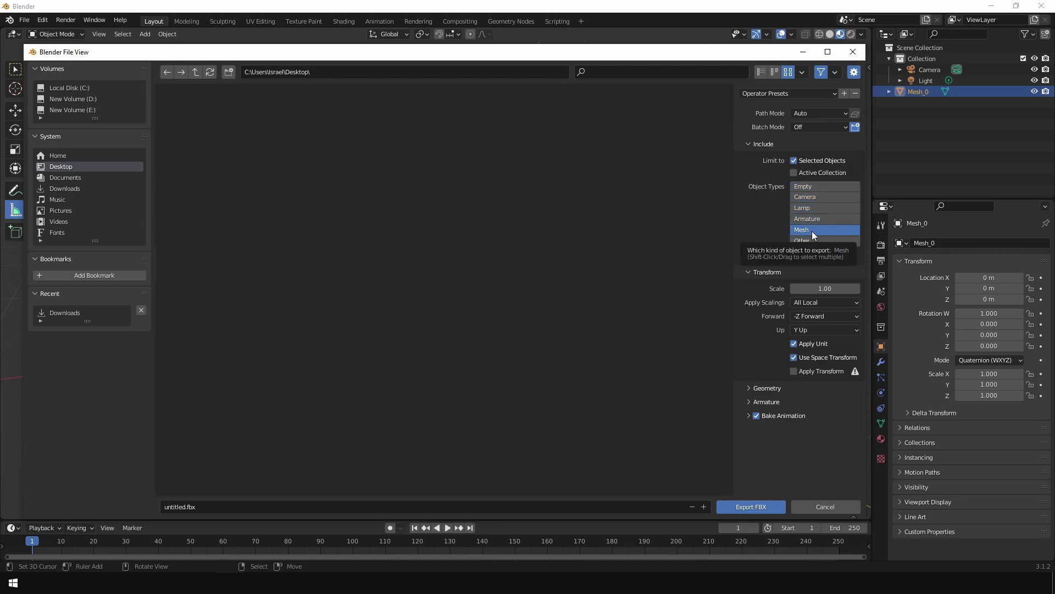
{"action": "left_click", "coordinate": [812, 317]}
{"action": "left_click", "coordinate": [812, 329]}
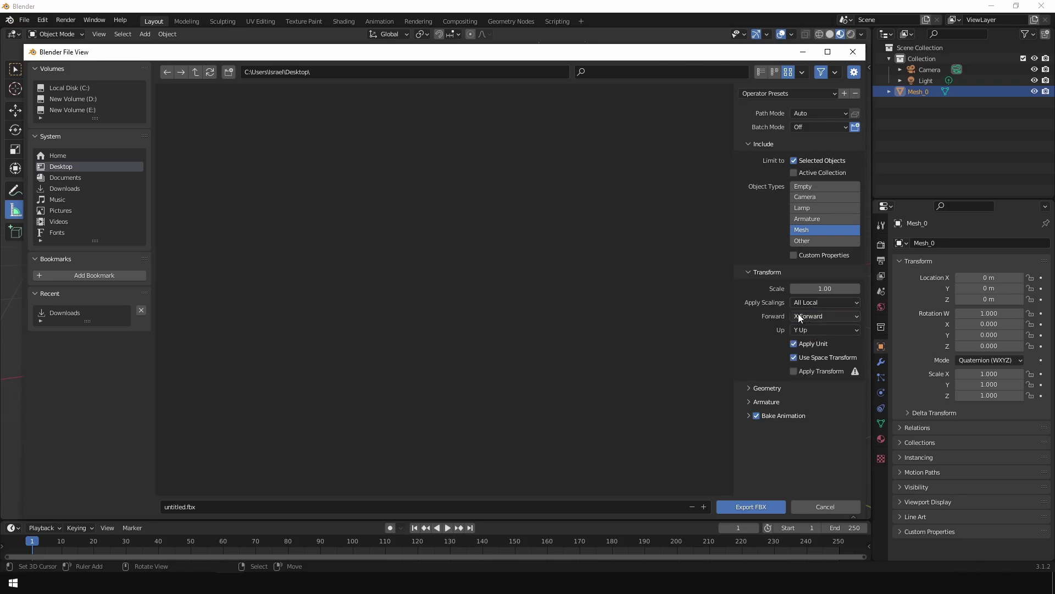
{"action": "left_click", "coordinate": [816, 329]}
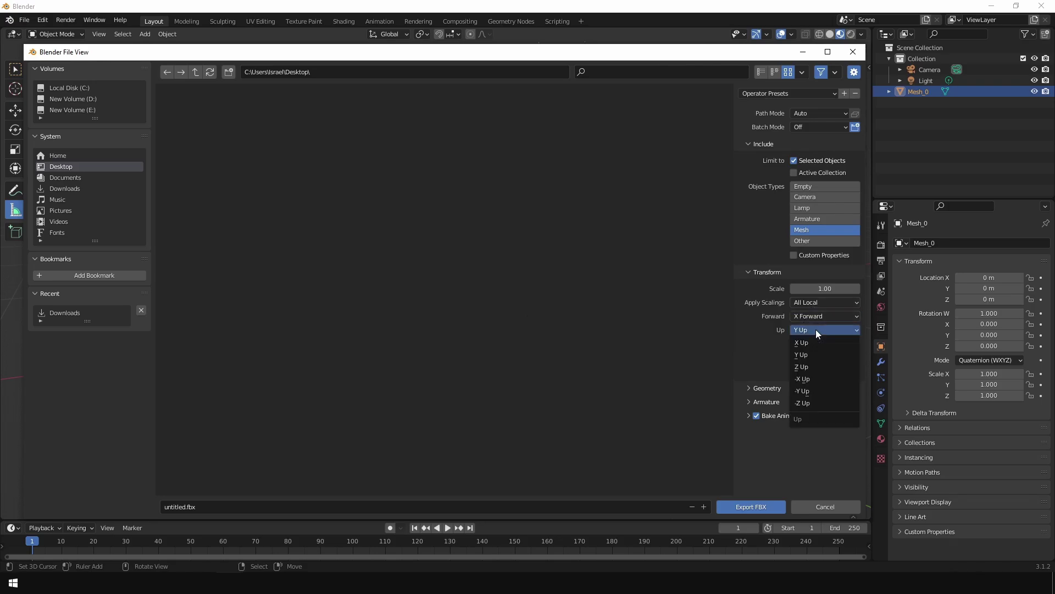
{"action": "left_click", "coordinate": [807, 367]}
Step: Set geometry smoothing to Face and turn off leaf bones and baked animation
{"action": "left_click", "coordinate": [764, 388]}
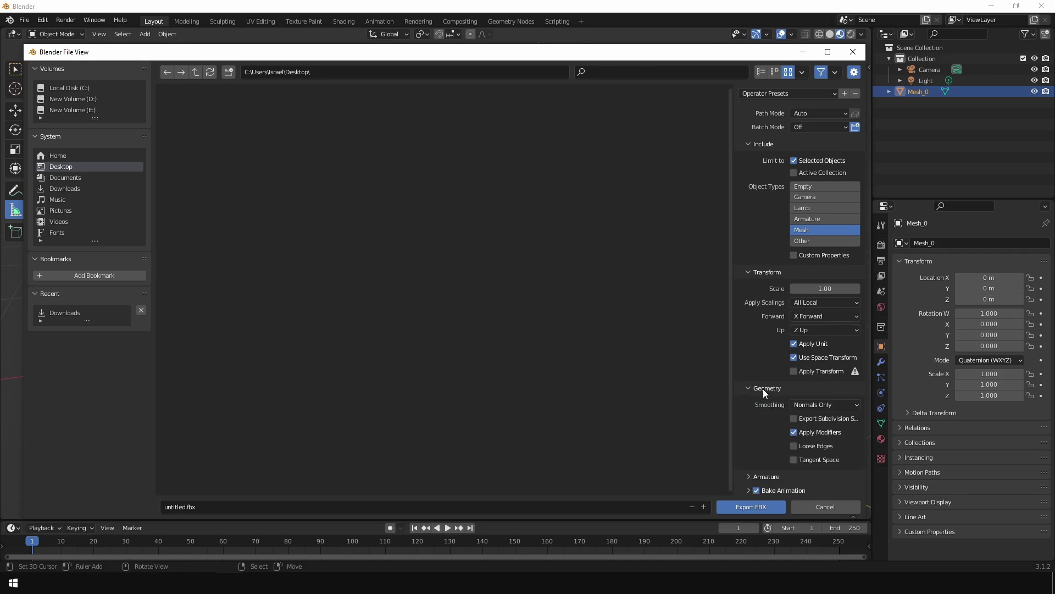
{"action": "left_click", "coordinate": [816, 403]}
{"action": "left_click", "coordinate": [812, 427]}
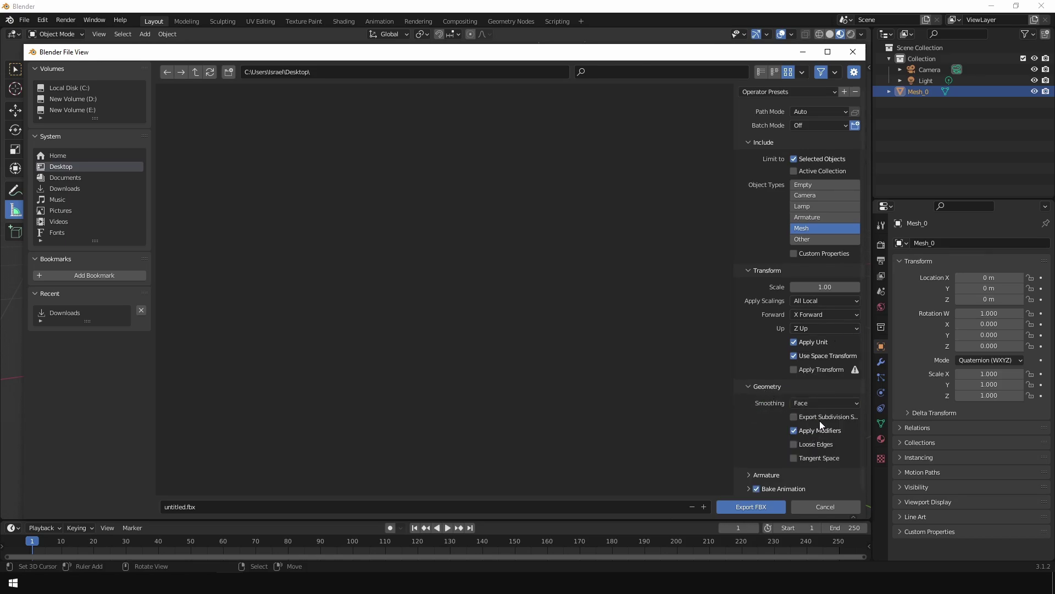
{"action": "left_click", "coordinate": [751, 473]}
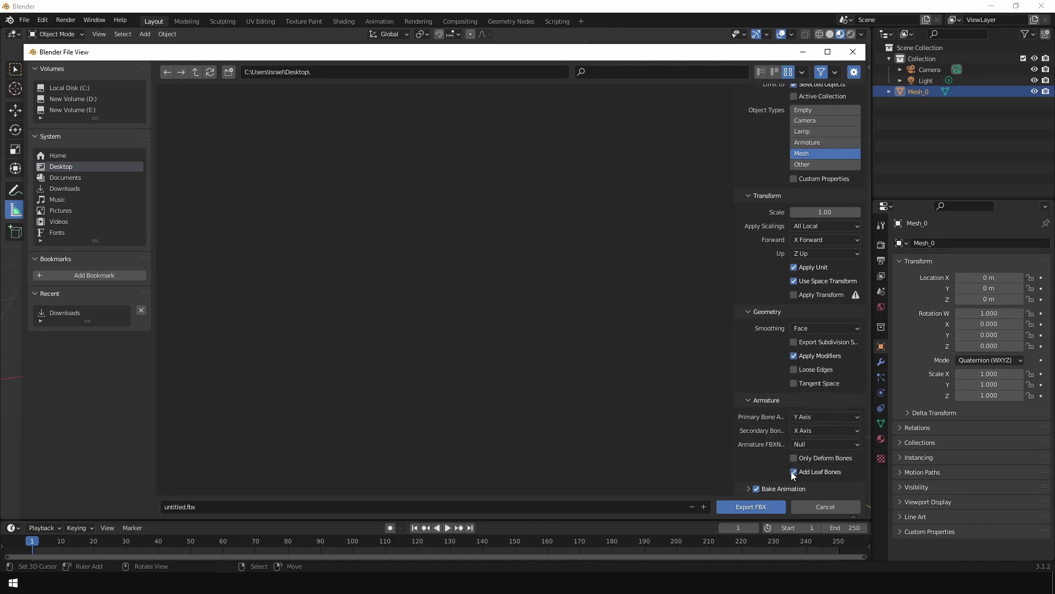
{"action": "left_click", "coordinate": [748, 489]}
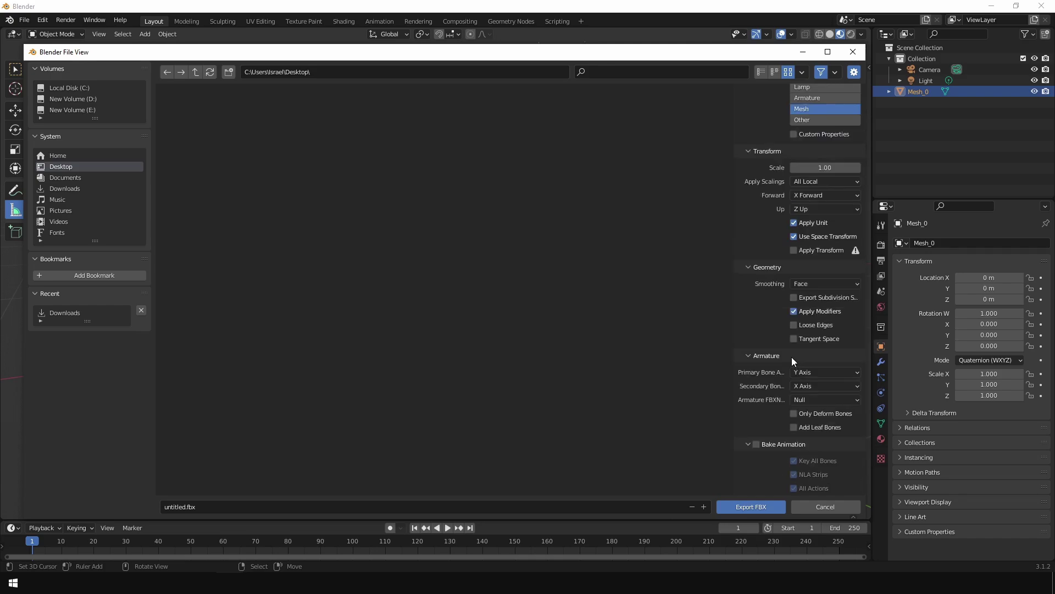
{"action": "scroll", "coordinate": [792, 358], "scroll_direction": "up", "scroll_amount": 5}
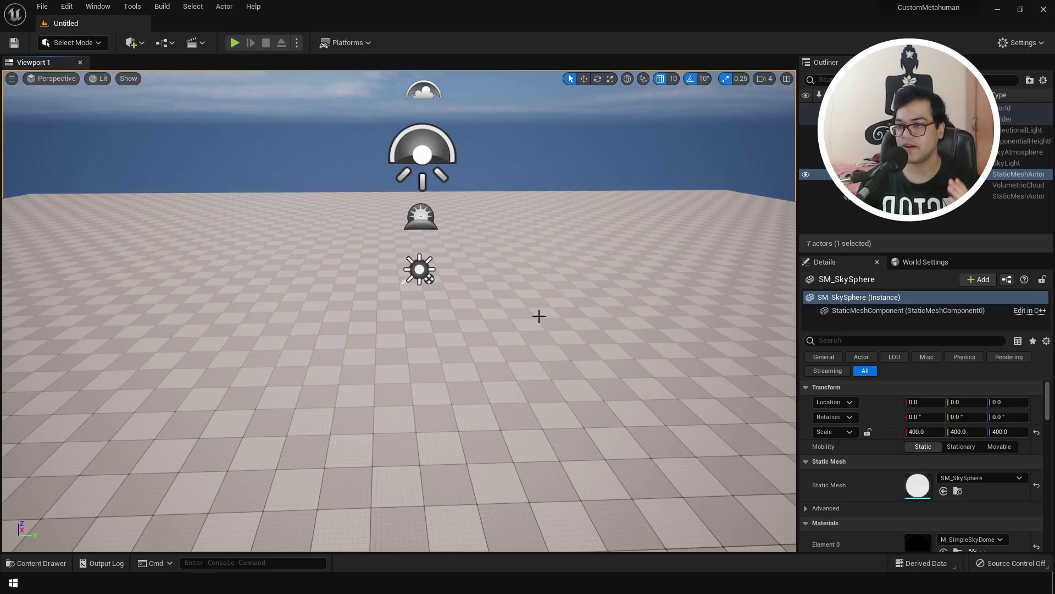
Step: Import FaceMetahuman.fbx into Tutorial as MyFace with its material, then view the mesh in profile
{"action": "key", "text": "ctrl+space"}
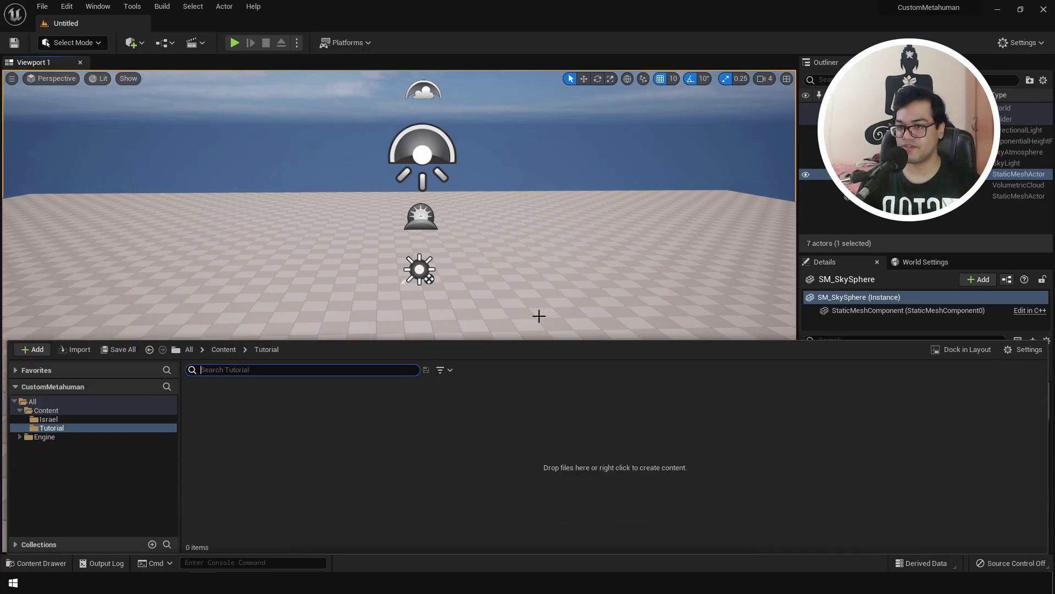
{"action": "right_click", "coordinate": [430, 466]}
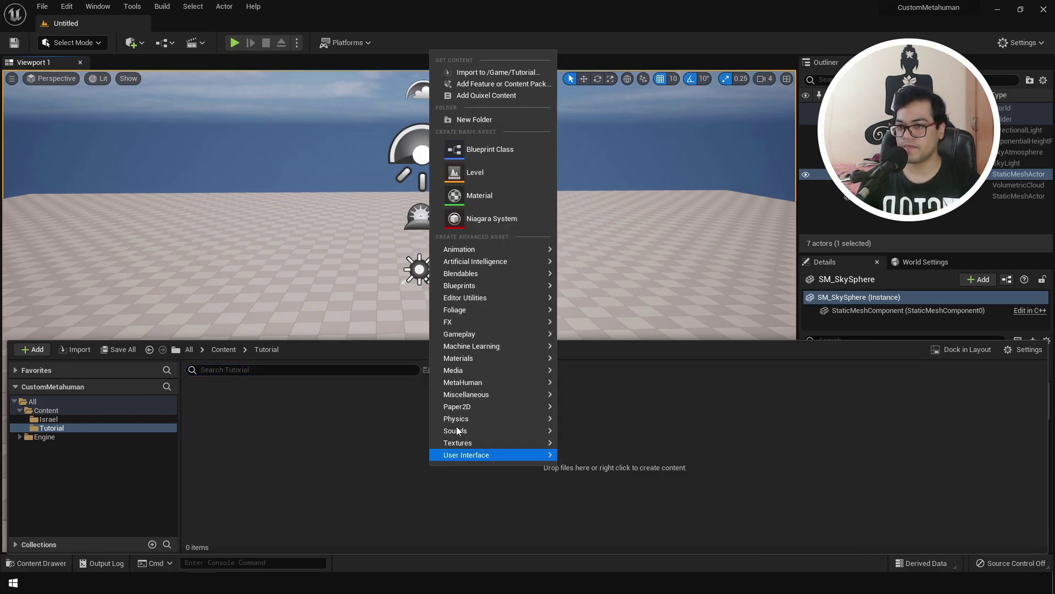
{"action": "left_click", "coordinate": [480, 74]}
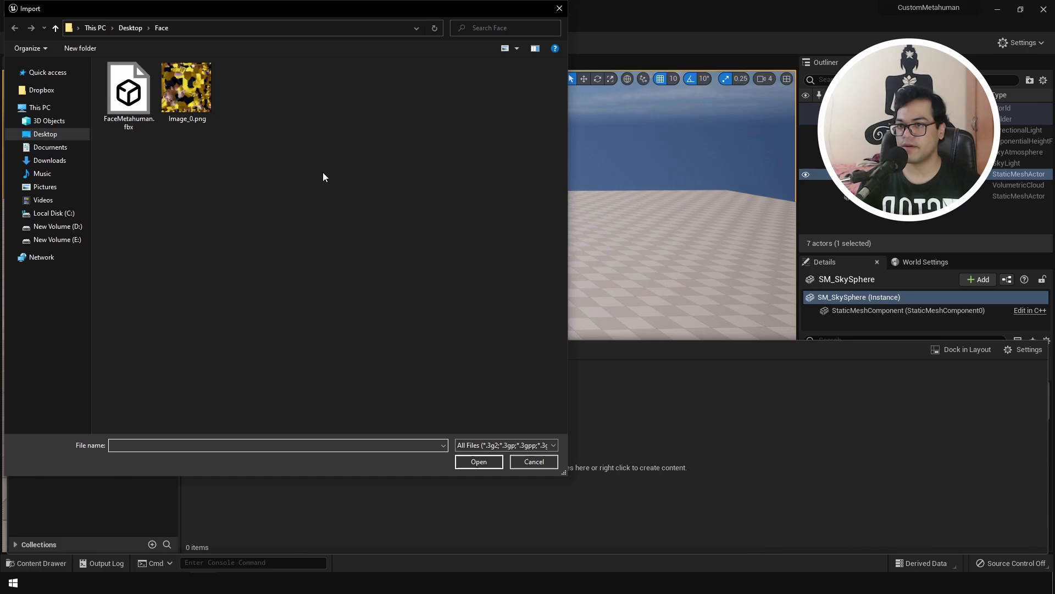
{"action": "double_click", "coordinate": [123, 98]}
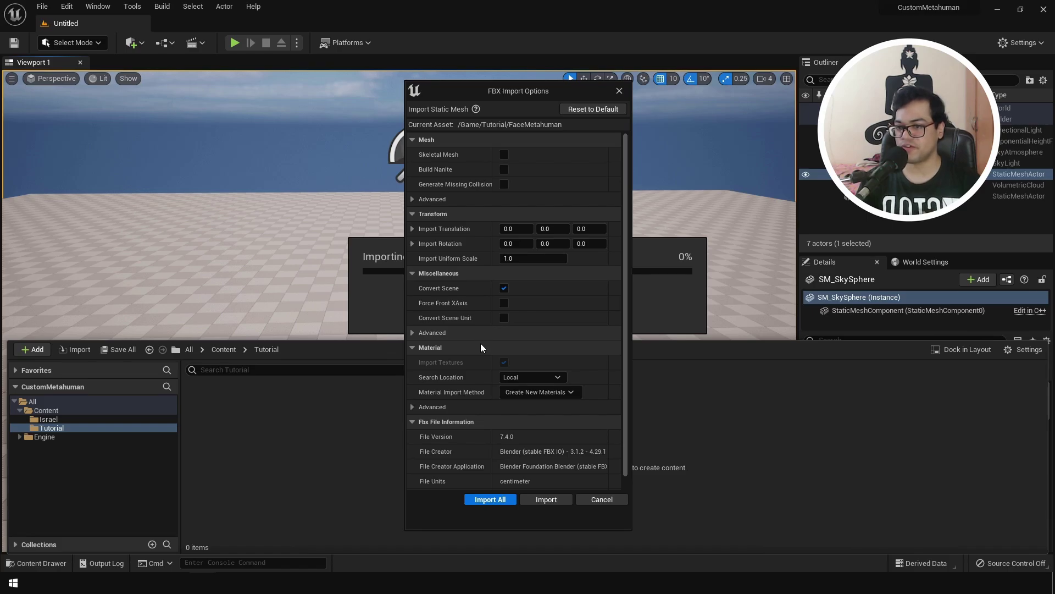
{"action": "left_click", "coordinate": [484, 499]}
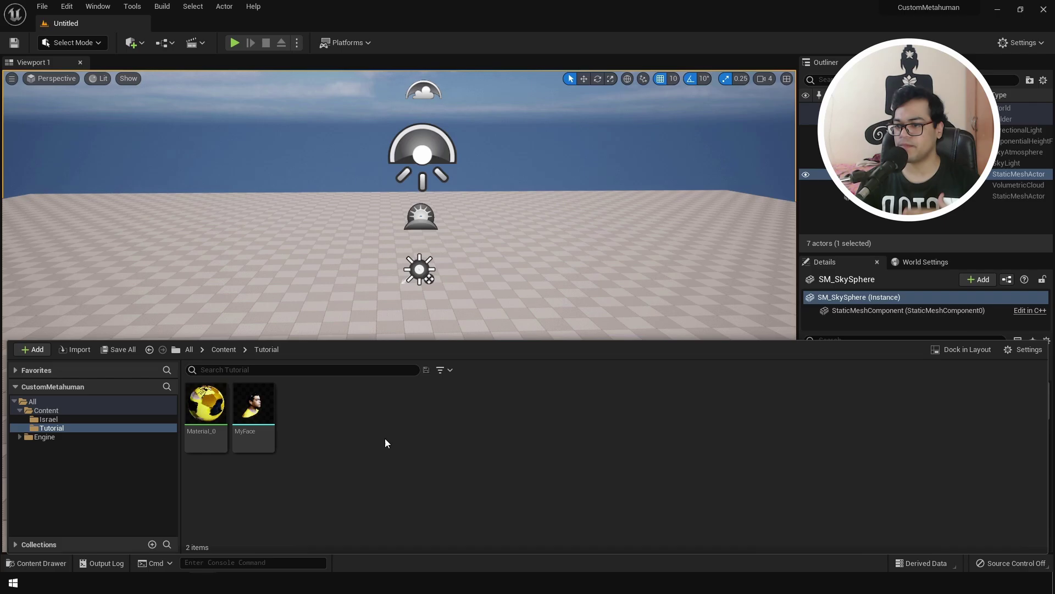
{"action": "double_click", "coordinate": [252, 403]}
{"action": "left_click_drag", "start_coordinate": [483, 368], "coordinate": [439, 379]}
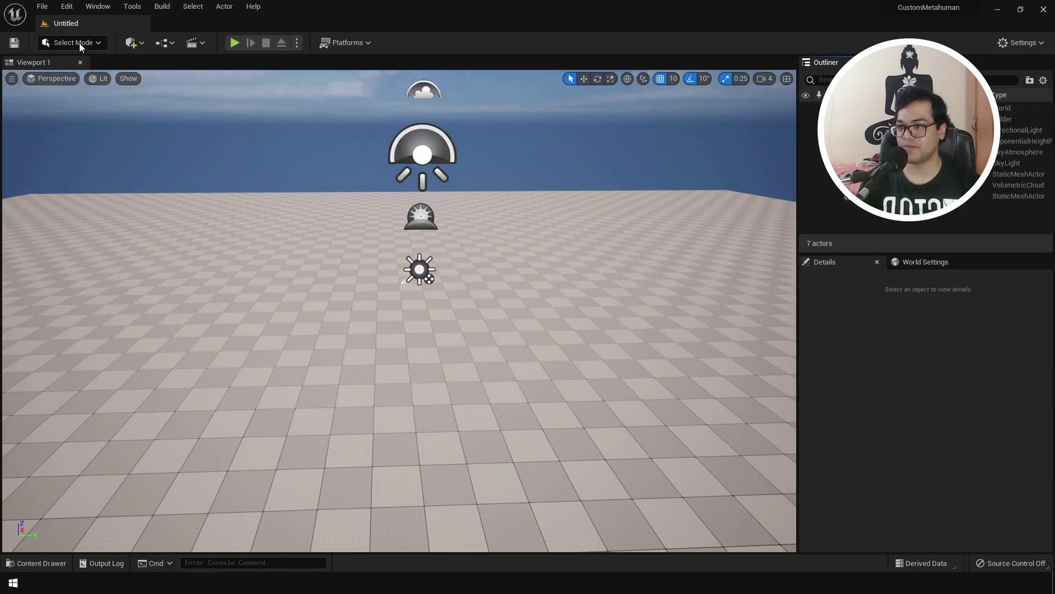
Step: Search the Plugins window for 'metahuman' to confirm the MetaHuman plugin is enabled
{"action": "left_click", "coordinate": [68, 7]}
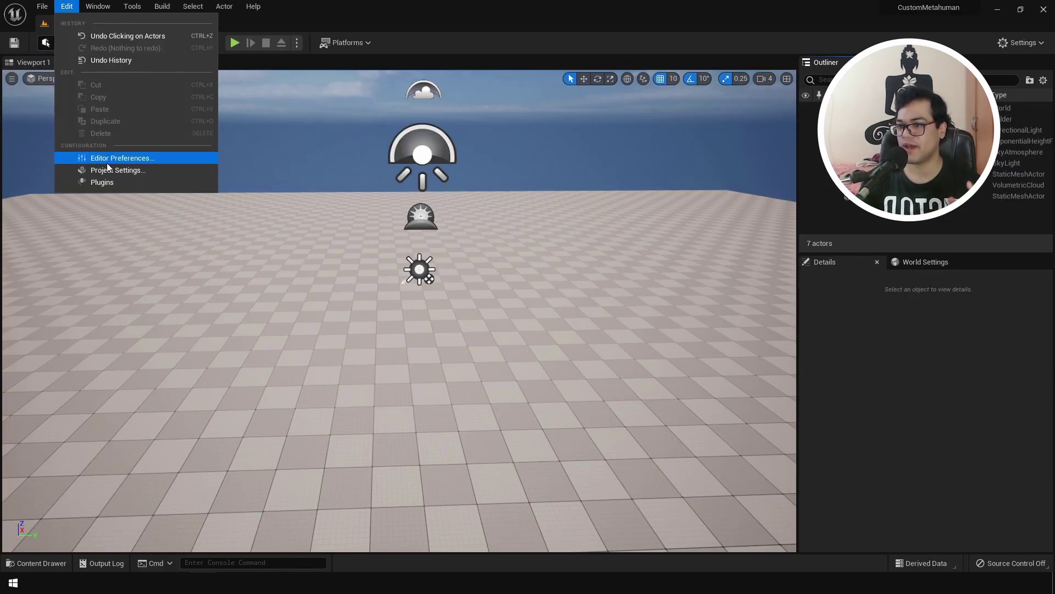
{"action": "left_click", "coordinate": [102, 182]}
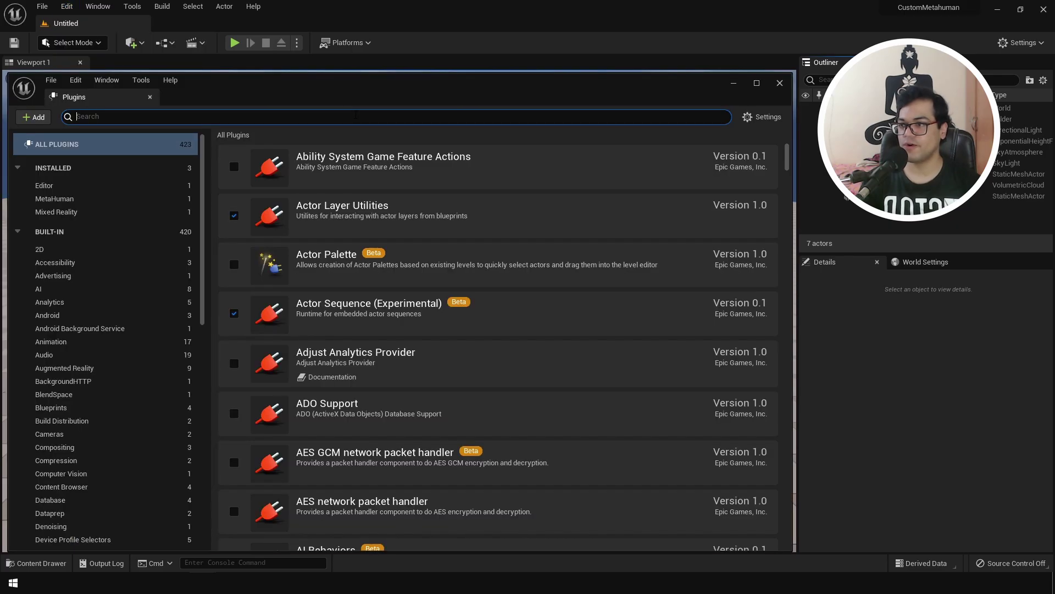
{"action": "type", "text": "metahuman"}
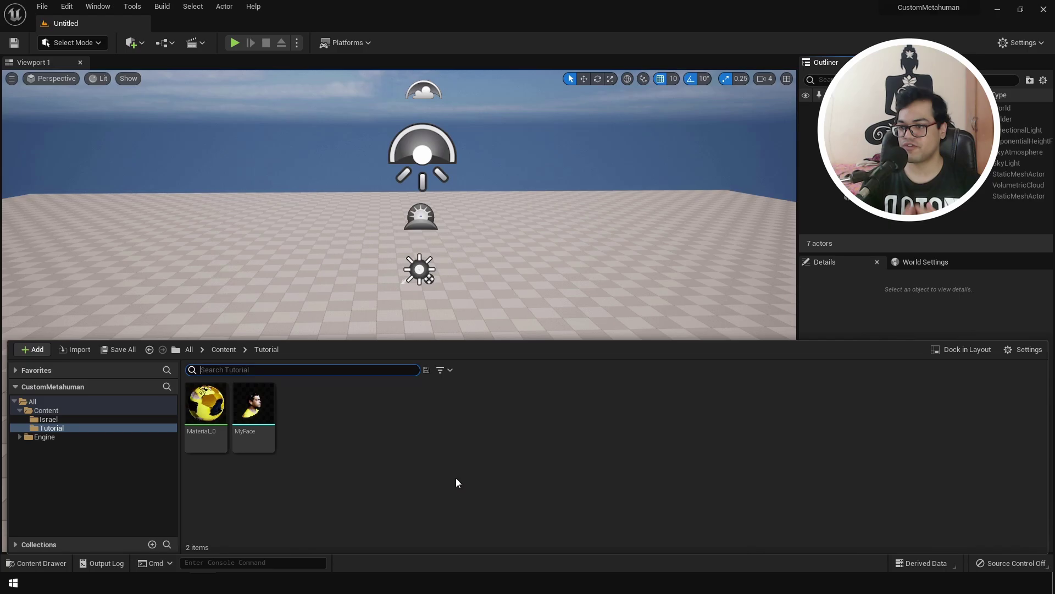
Step: Create a MetaHuman Identity asset named IsraelTest in the Tutorial folder
{"action": "right_click", "coordinate": [457, 483]}
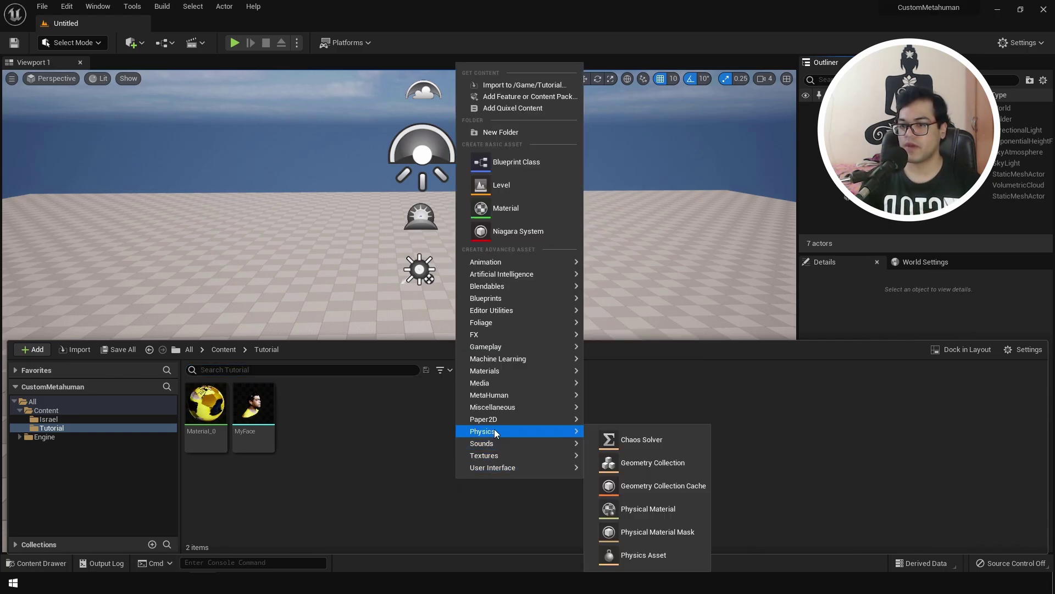
{"action": "mouse_move", "coordinate": [506, 398]}
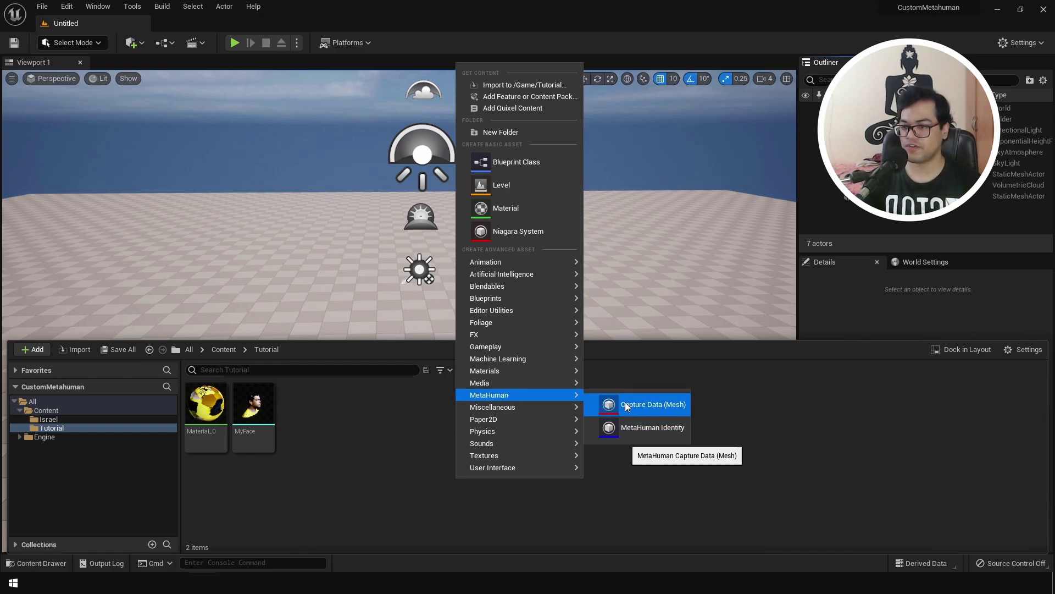
{"action": "left_click", "coordinate": [638, 428]}
{"action": "type", "text": "Israe"}
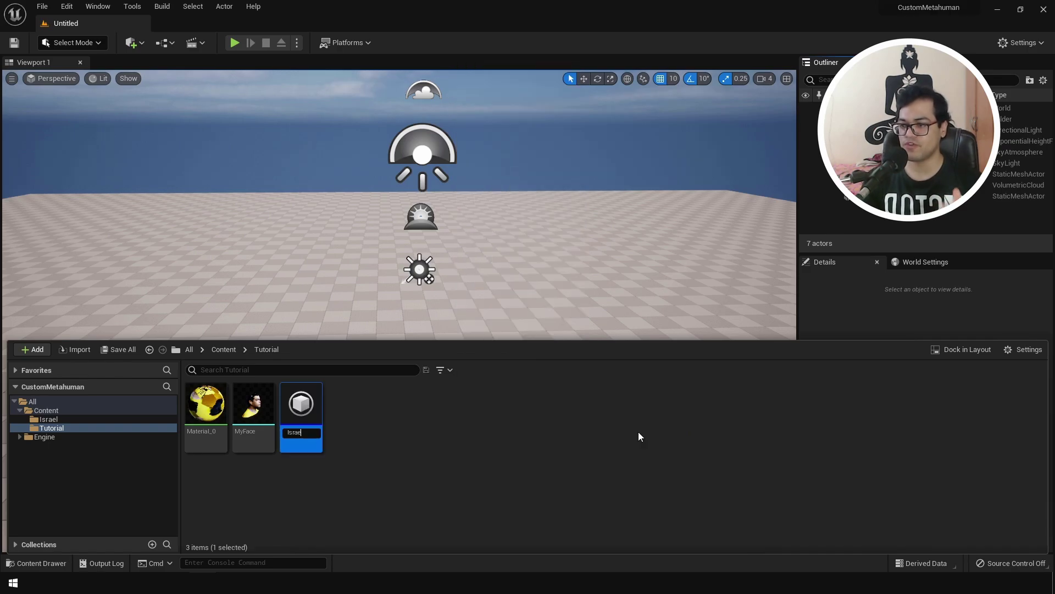
{"action": "type", "text": "lTest"}
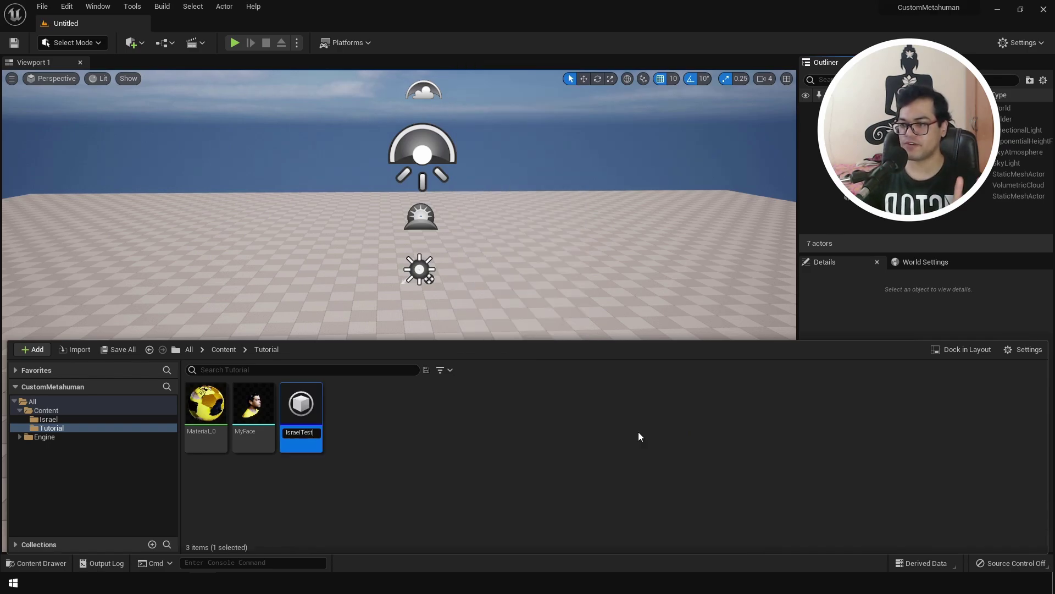
{"action": "key", "text": "Return"}
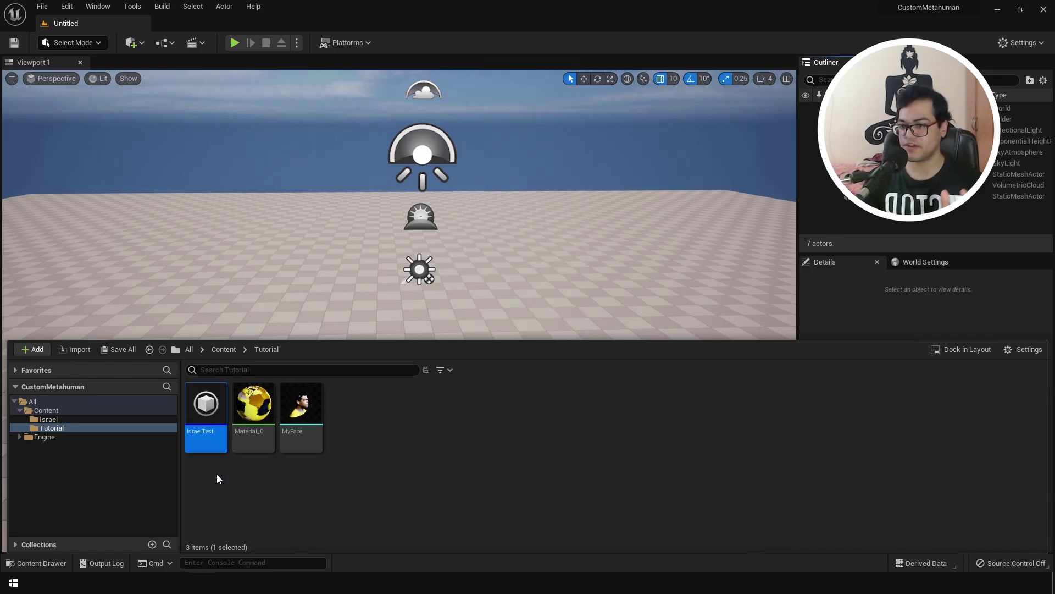
Step: Open the IsraelTest identity asset in the MetaHuman Identity editor
{"action": "double_click", "coordinate": [201, 410]}
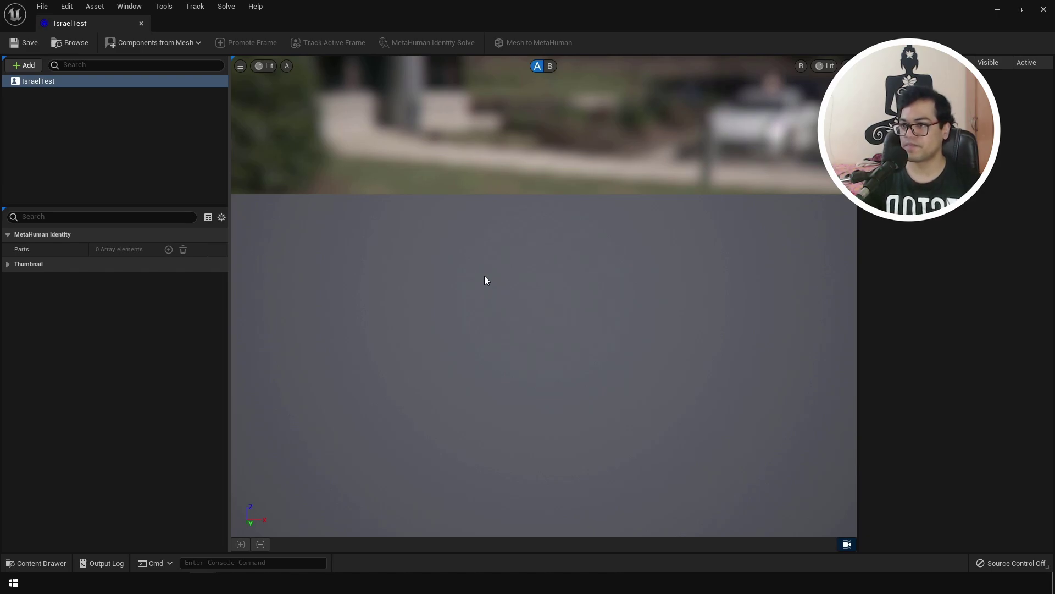
Step: Build the identity's face components from the MyFace static mesh
{"action": "left_click", "coordinate": [175, 49]}
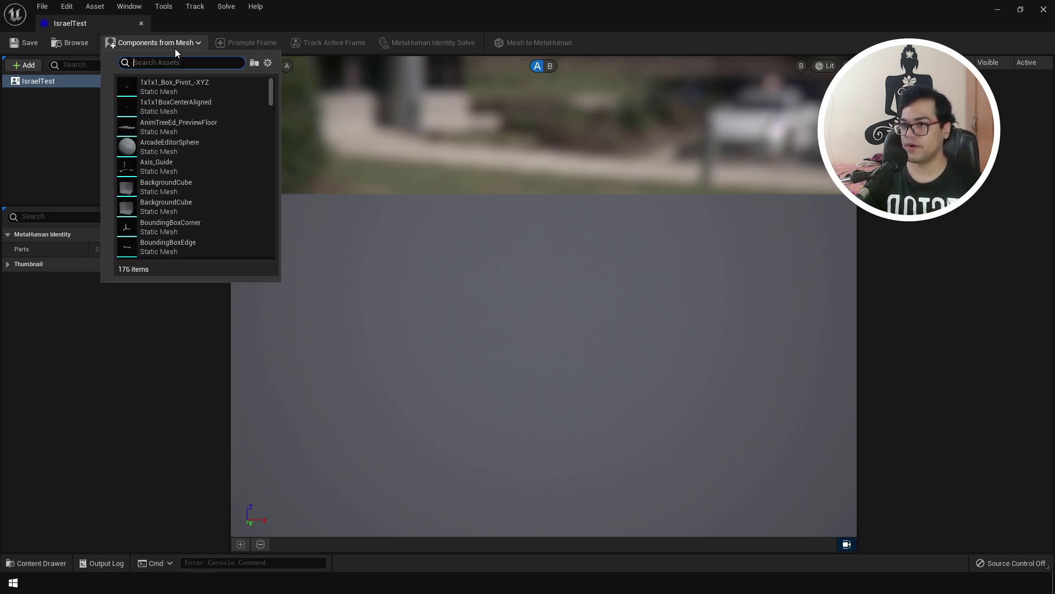
{"action": "type", "text": "my"}
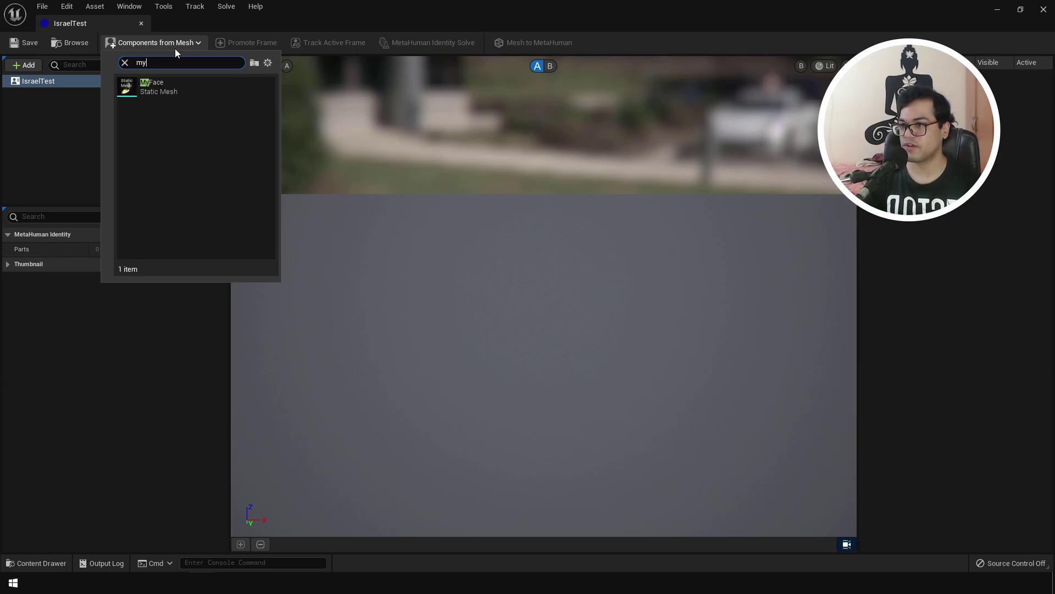
{"action": "left_click", "coordinate": [178, 85]}
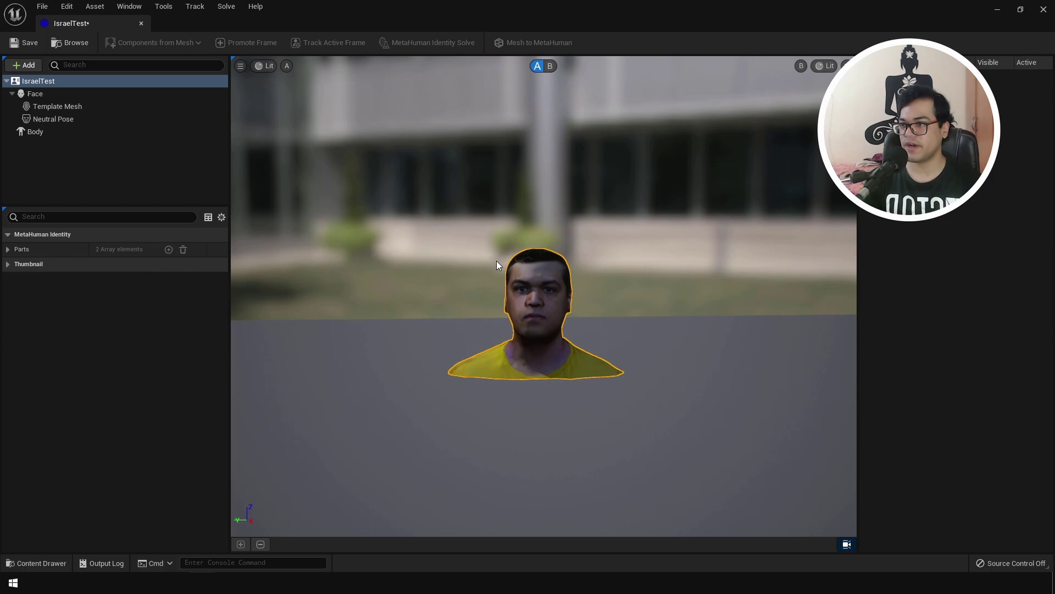
Step: Set the preview camera's field of view to 20
{"action": "left_click", "coordinate": [240, 66]}
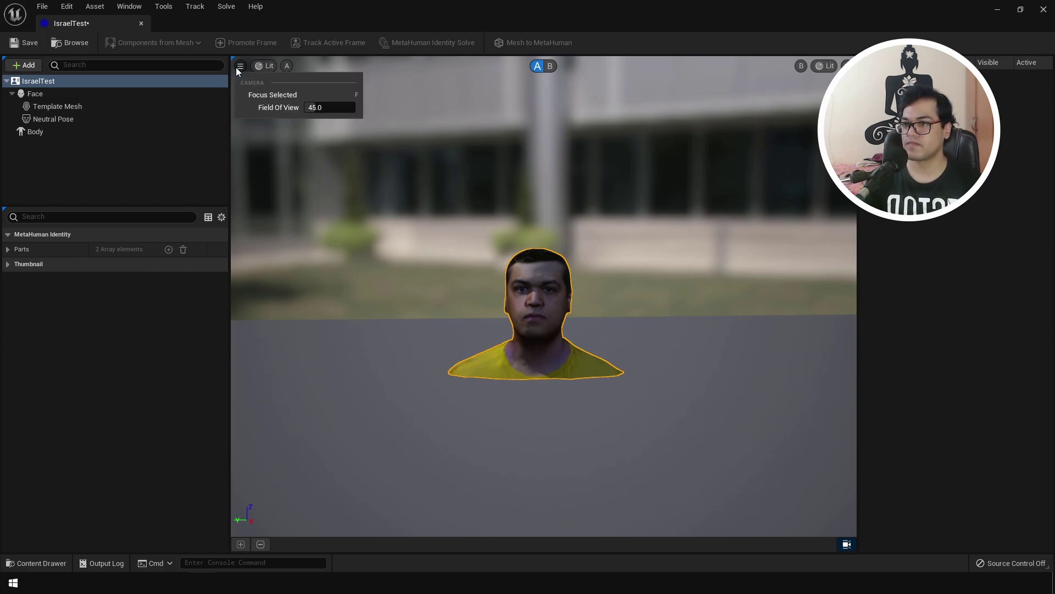
{"action": "left_click", "coordinate": [344, 113]}
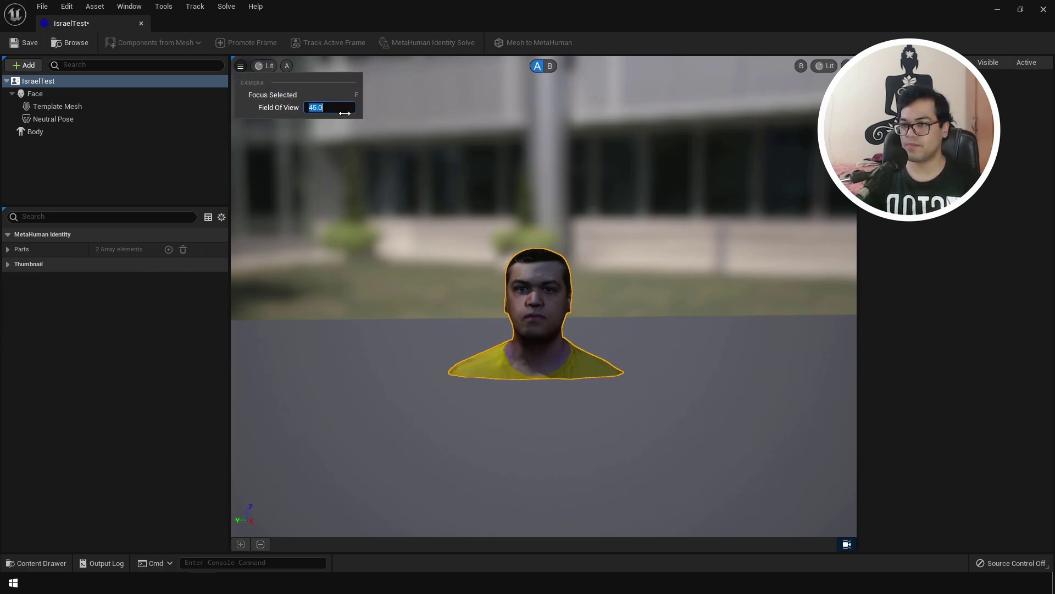
{"action": "type", "text": "20"}
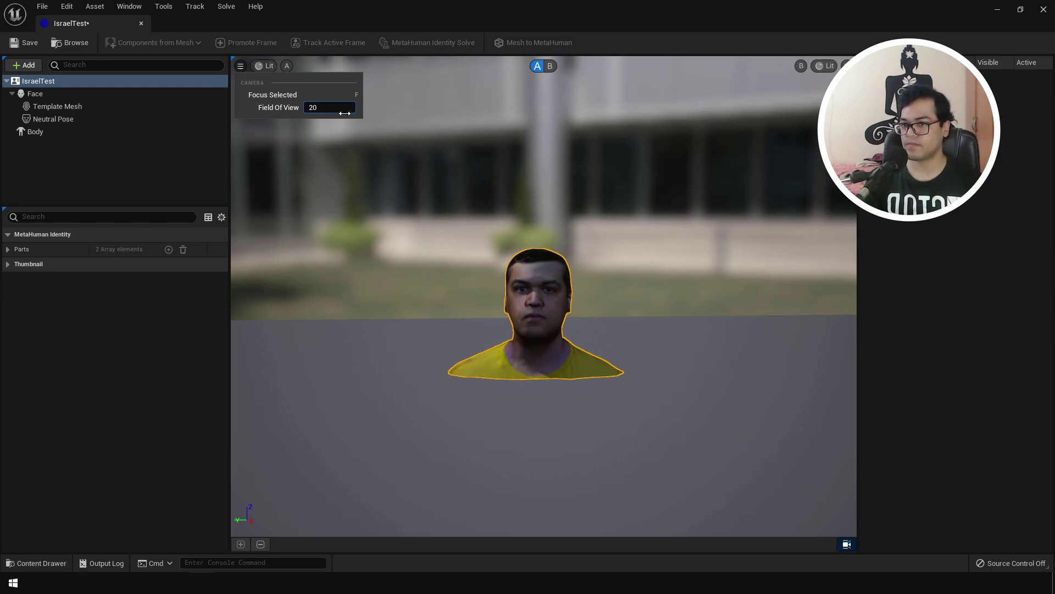
{"action": "left_click", "coordinate": [660, 273]}
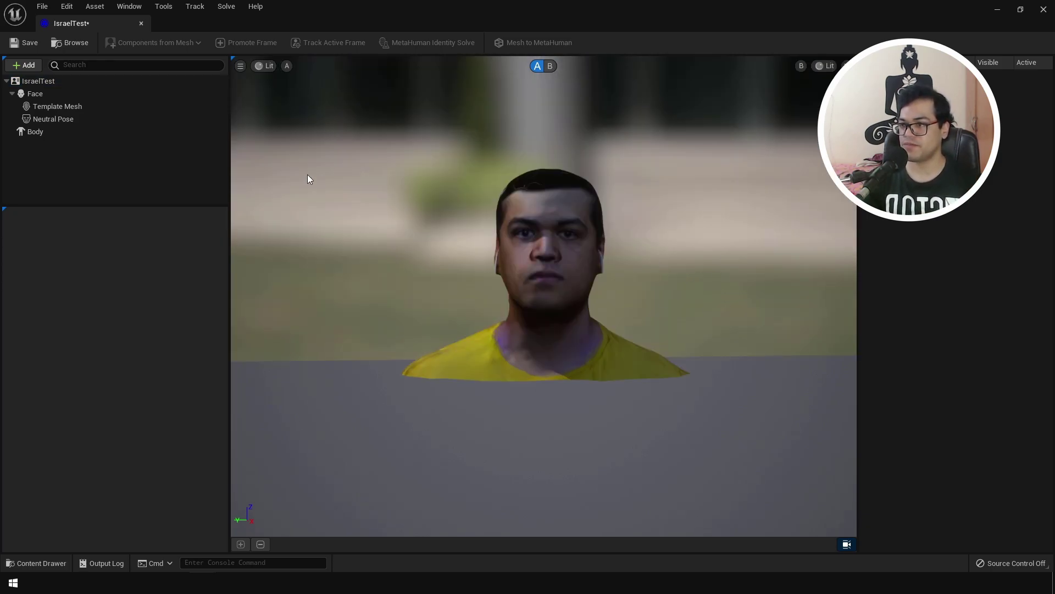
Step: Promote frame 0 of the Neutral Pose and track its facial landmarks
{"action": "left_click", "coordinate": [59, 119]}
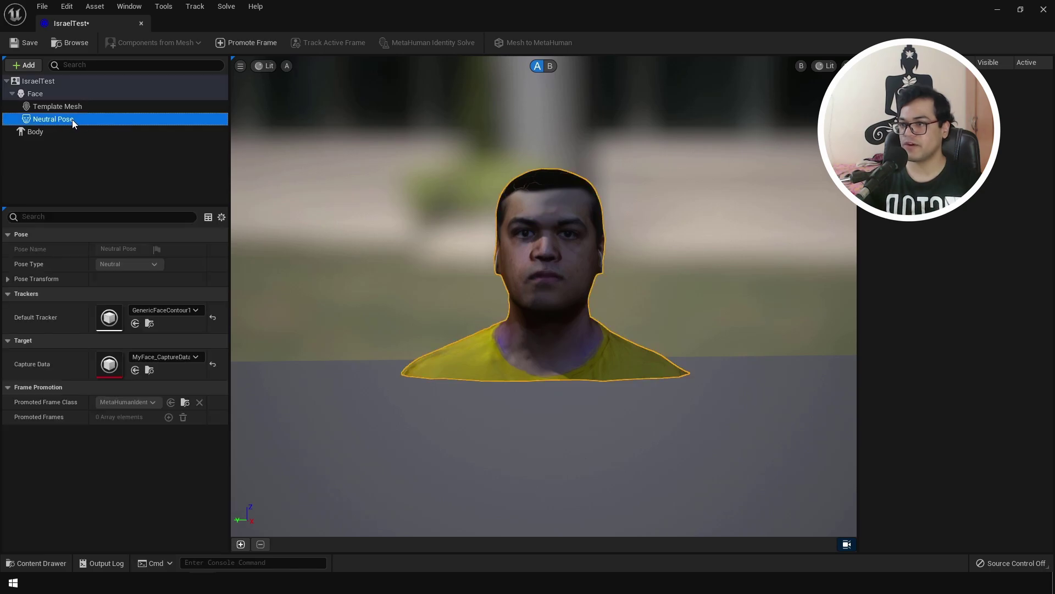
{"action": "left_click", "coordinate": [236, 47]}
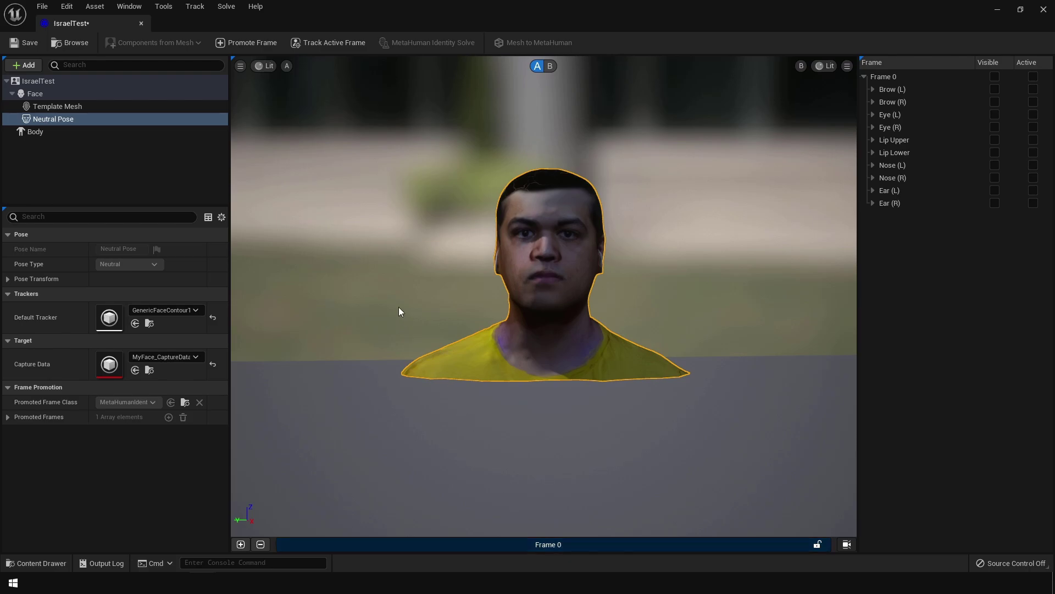
{"action": "left_click", "coordinate": [316, 46]}
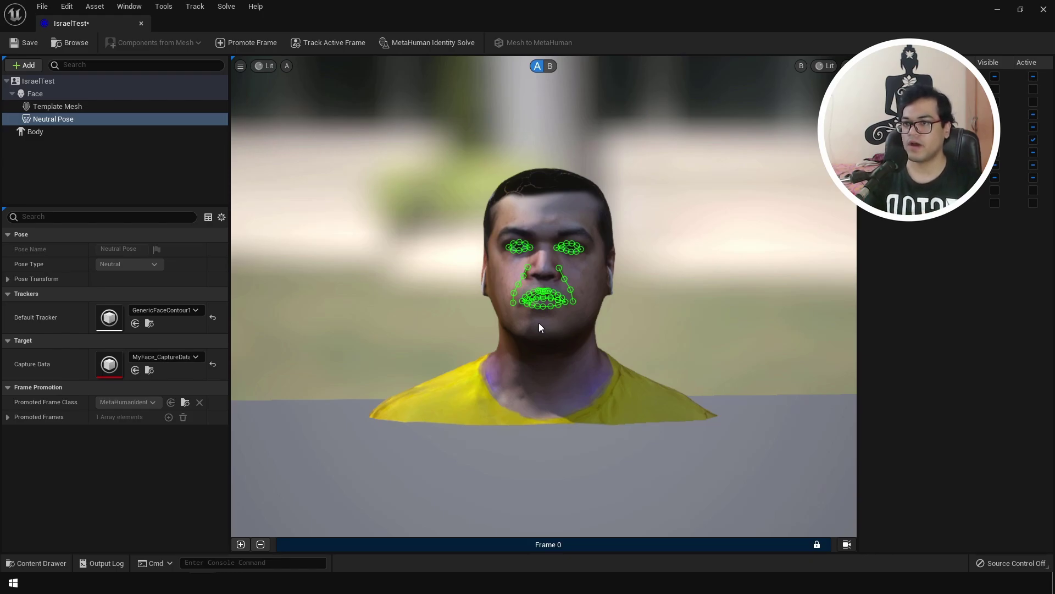
Step: Run the MetaHuman Identity Solve, view the fitted template mesh, and open the Body settings
{"action": "left_click", "coordinate": [420, 45]}
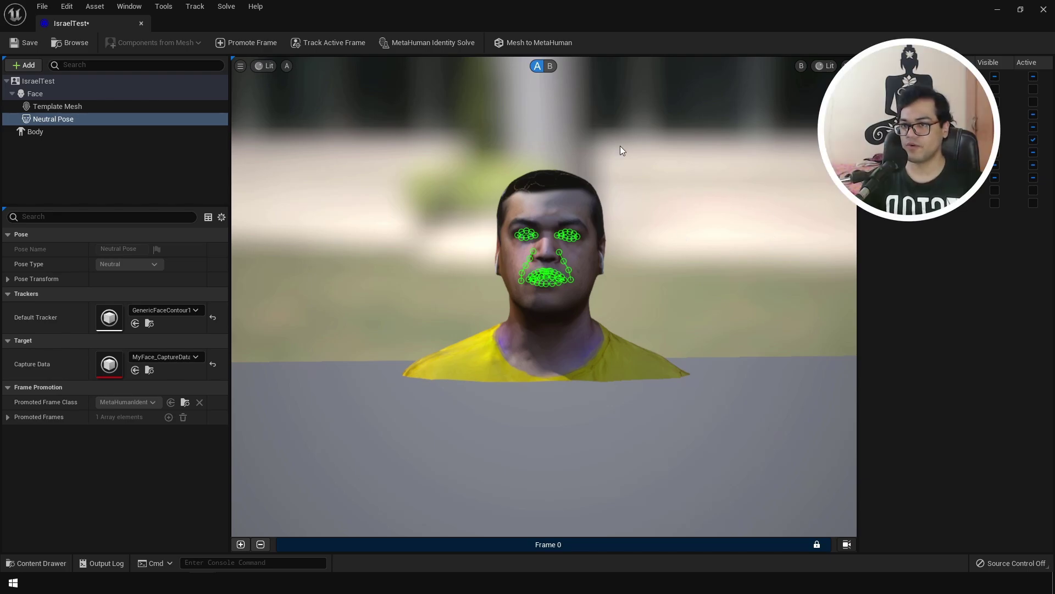
{"action": "left_click", "coordinate": [550, 67]}
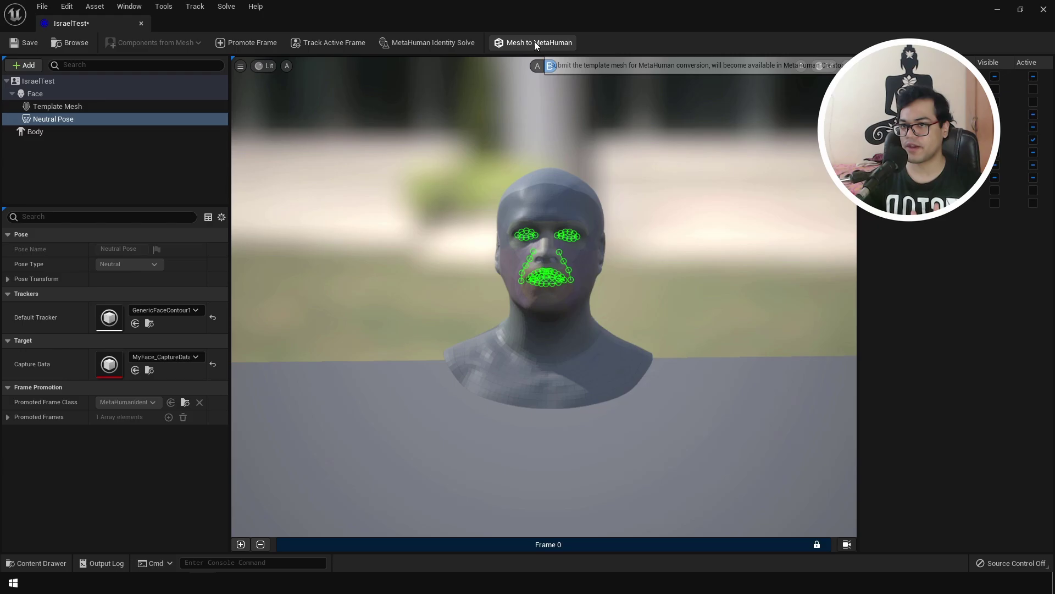
{"action": "left_click", "coordinate": [152, 132]}
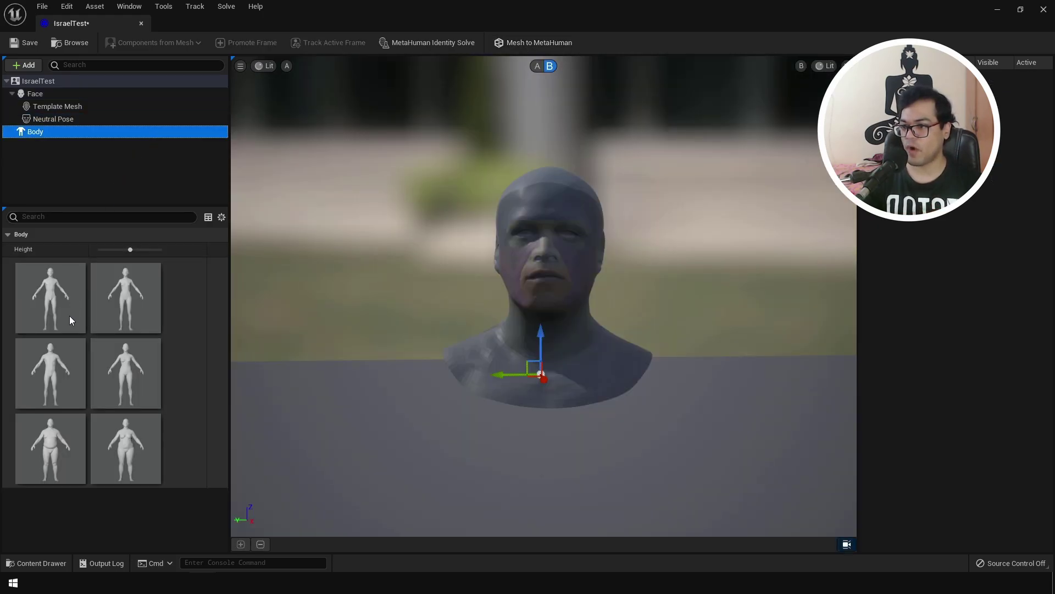
Step: Choose the second-row left body preset and run Mesh to MetaHuman on the scanned head
{"action": "left_click", "coordinate": [61, 370]}
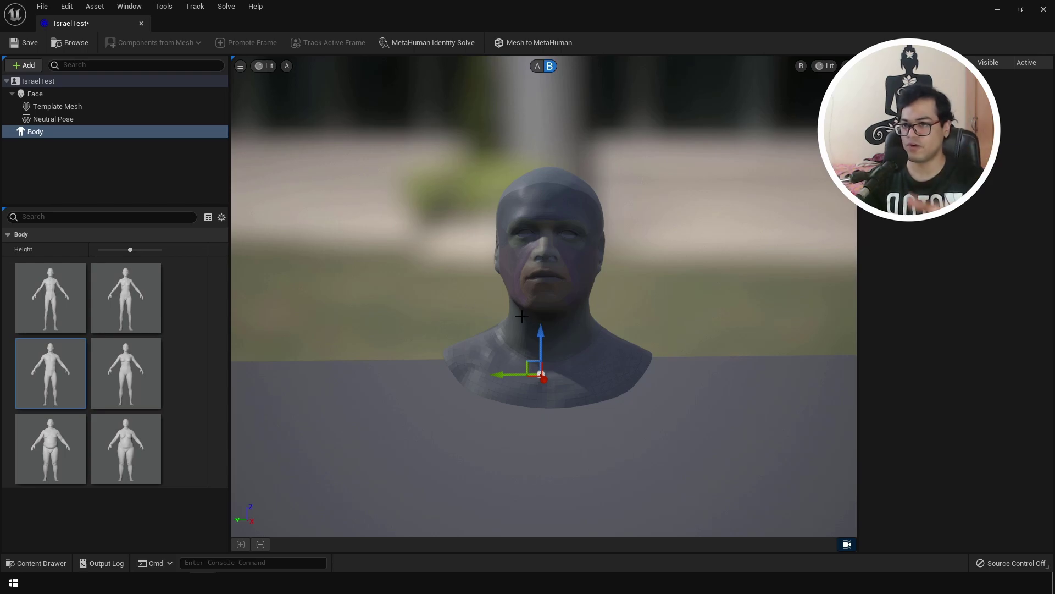
{"action": "left_click", "coordinate": [522, 44]}
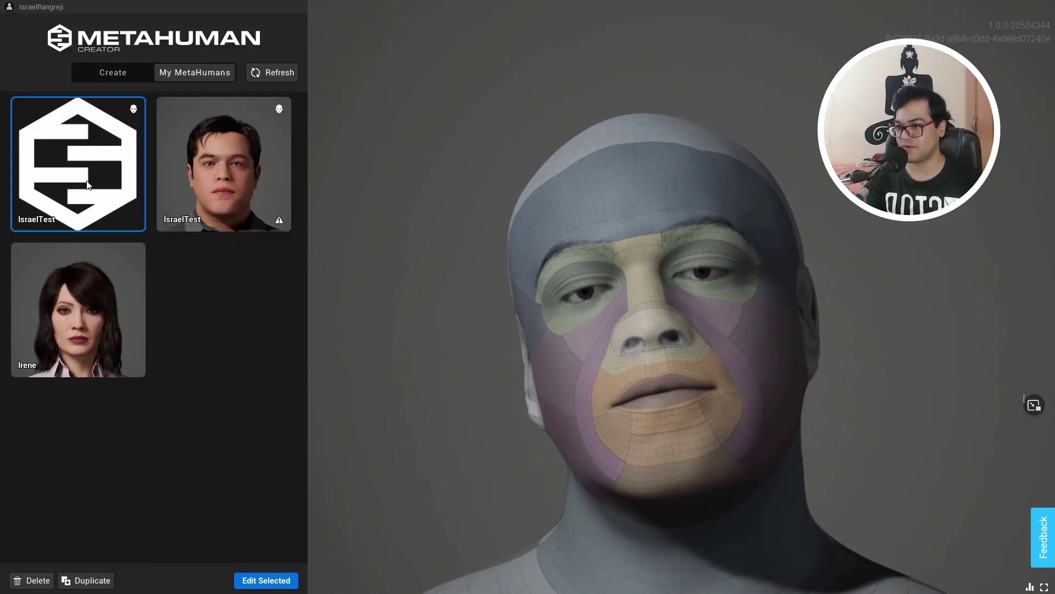
Step: Open the IsraelTest entry from My MetaHumans with Edit Selected
{"action": "left_click", "coordinate": [264, 579]}
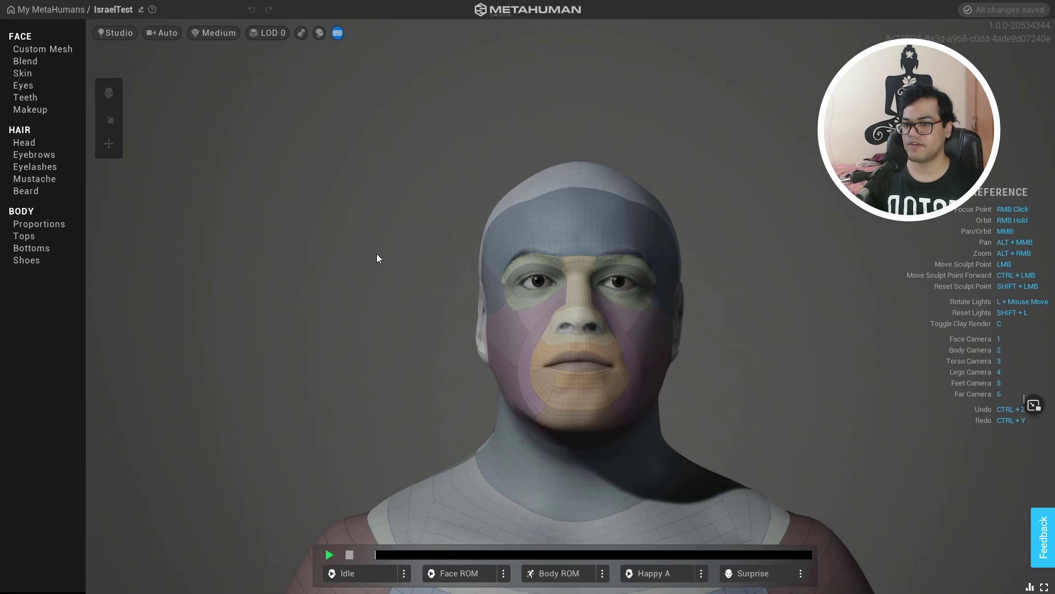
Step: In Custom Mesh, drop Region Influence to 0.0 for the skull and forehead
{"action": "left_click", "coordinate": [66, 50]}
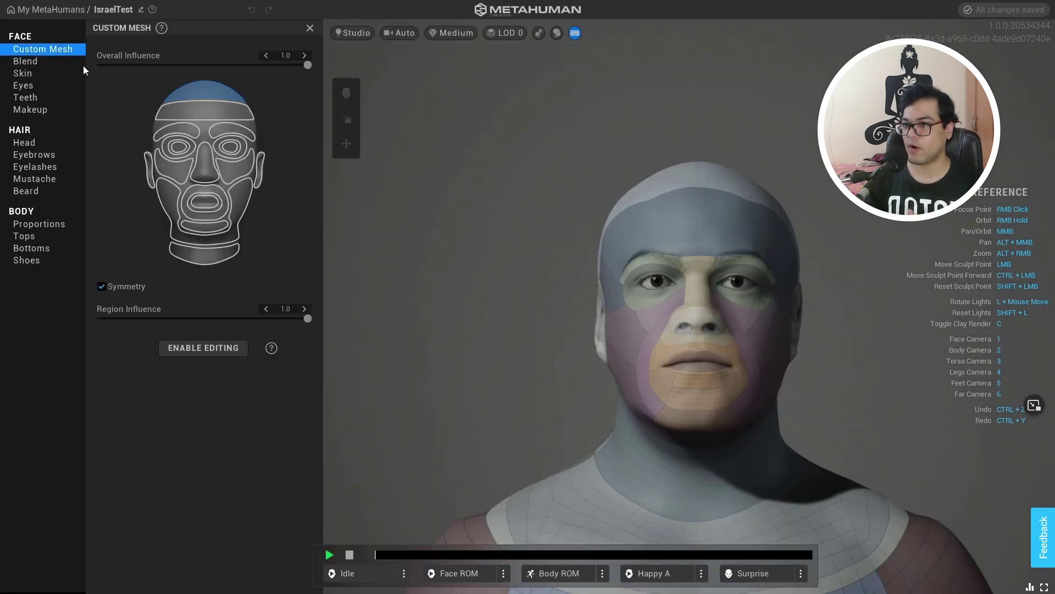
{"action": "left_click", "coordinate": [206, 113]}
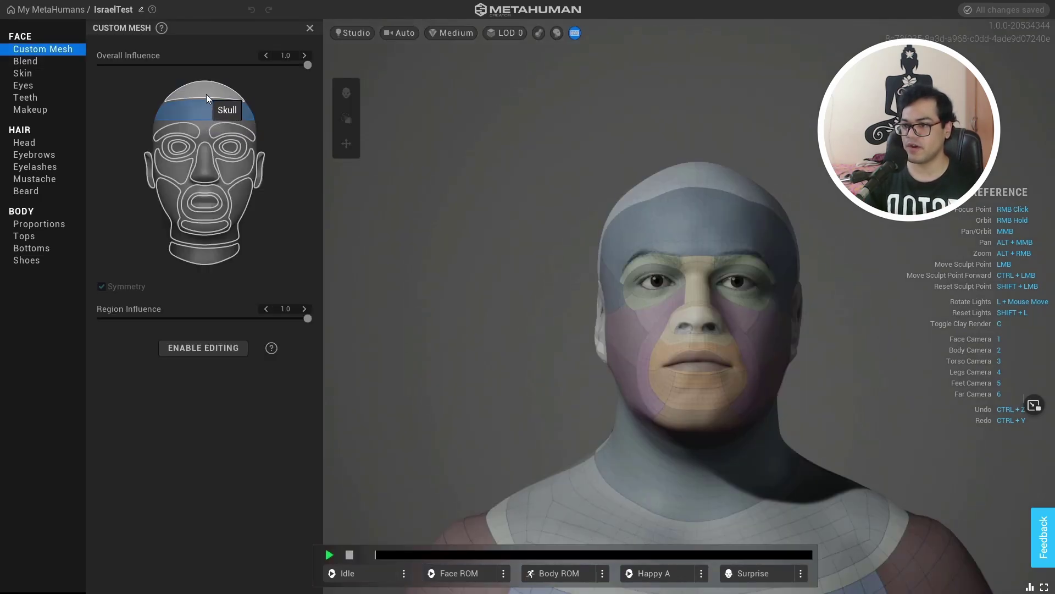
{"action": "left_click", "coordinate": [207, 94]}
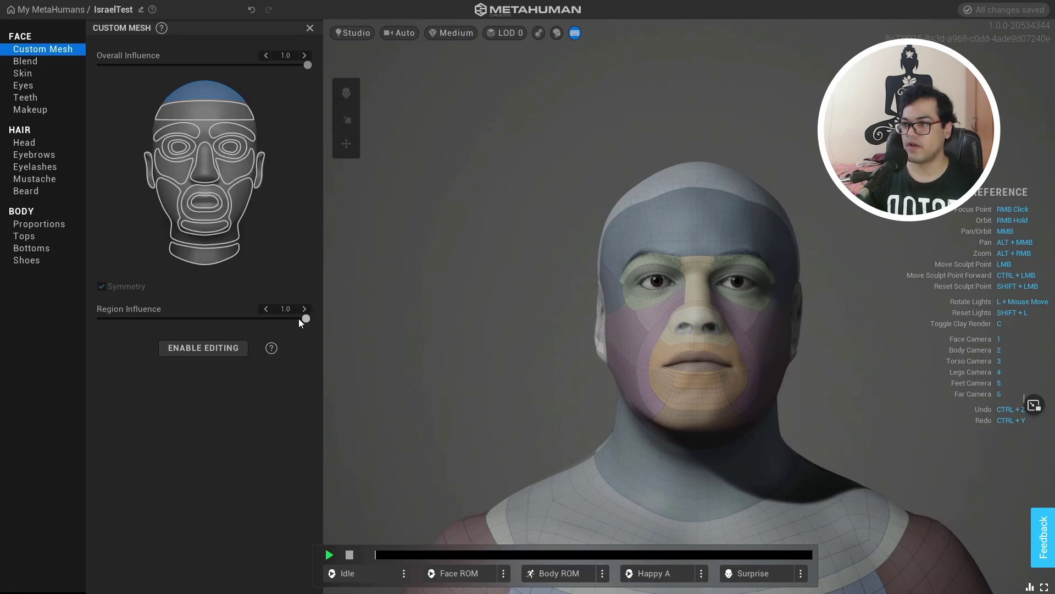
{"action": "left_click_drag", "start_coordinate": [299, 318], "coordinate": [264, 318]}
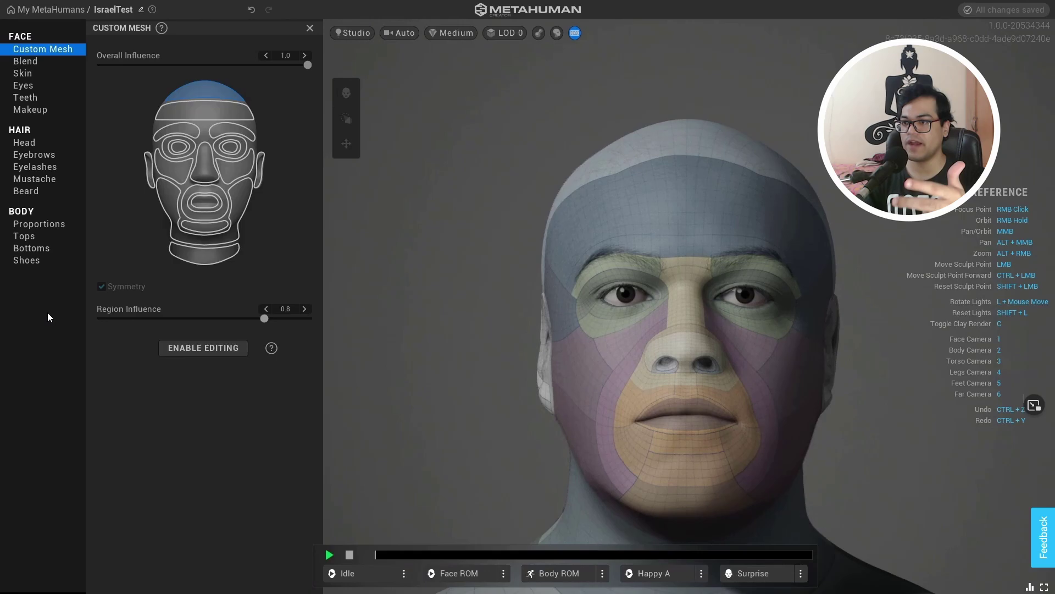
{"action": "mouse_move", "coordinate": [48, 317]}
{"action": "left_mouse_down"}
{"action": "mouse_move", "coordinate": [328, 307]}
{"action": "mouse_move", "coordinate": [33, 323]}
{"action": "left_mouse_up"}
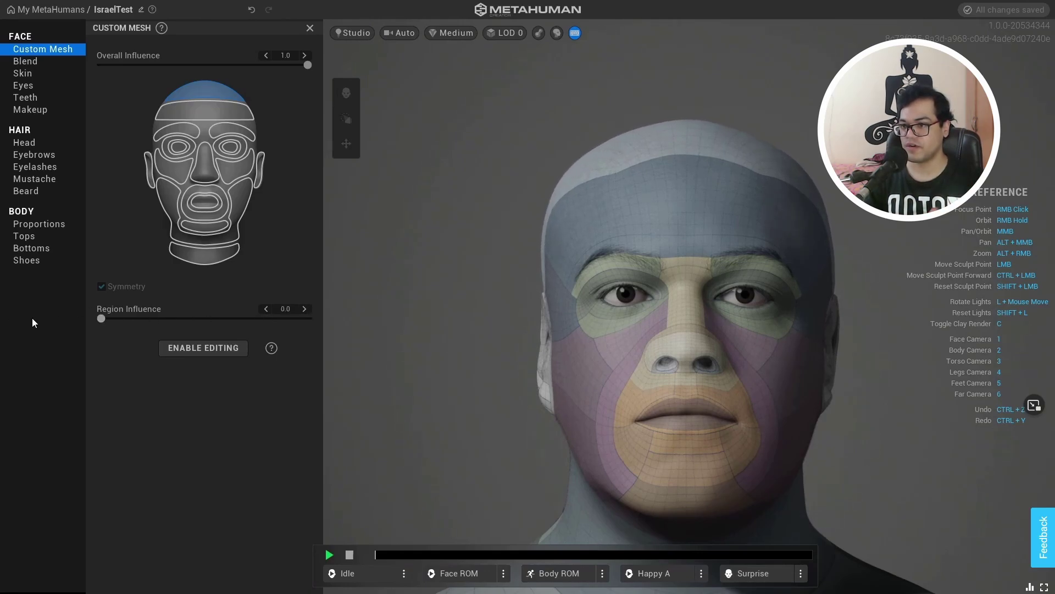
{"action": "left_click", "coordinate": [201, 117]}
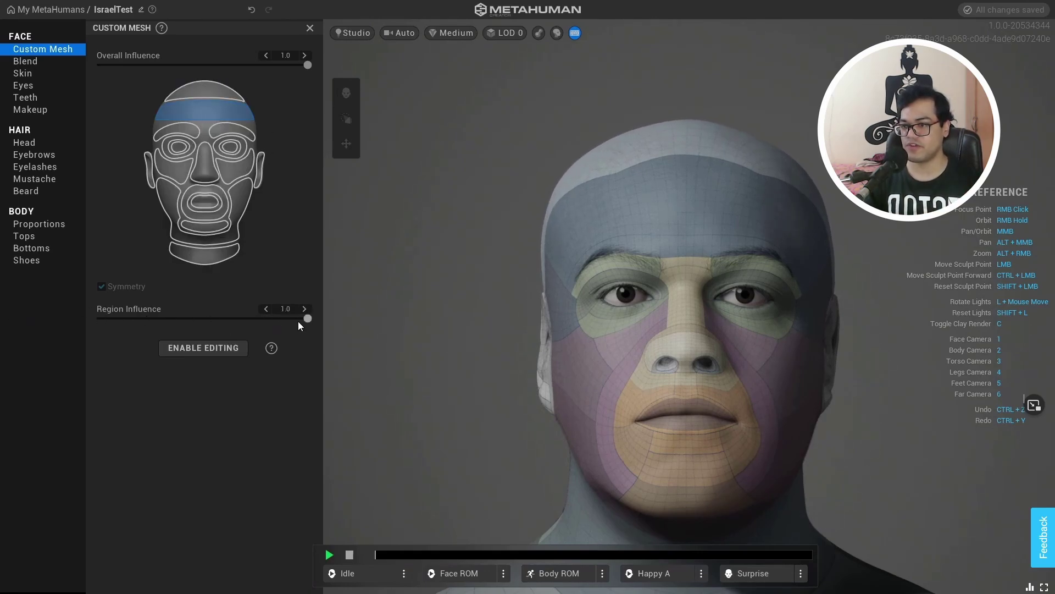
{"action": "left_click_drag", "start_coordinate": [172, 314], "coordinate": [82, 315]}
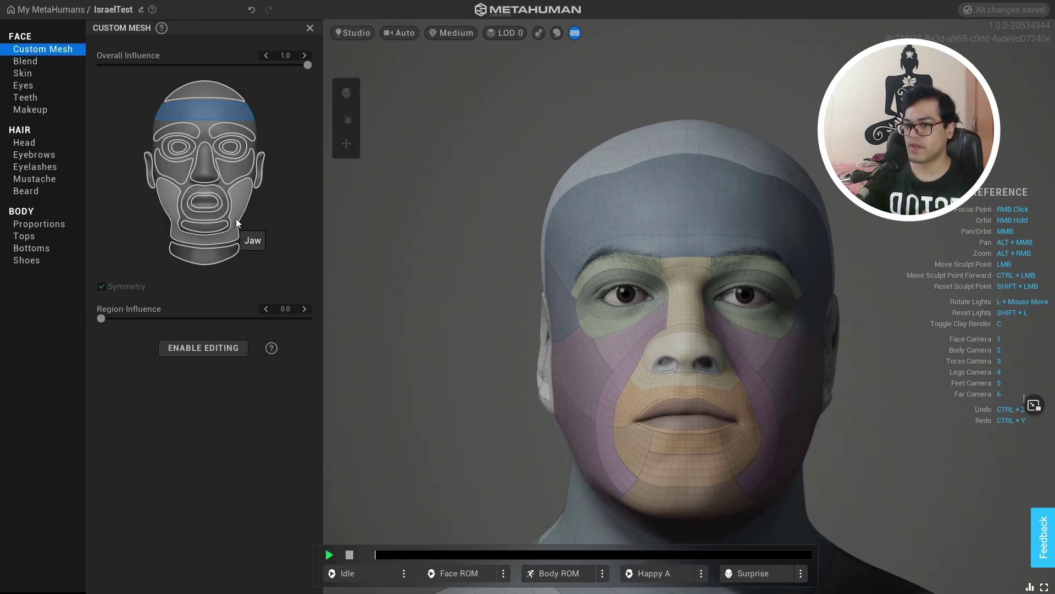
Step: Drop Region Influence to 0.0 for the neck and both ears
{"action": "left_click", "coordinate": [218, 254]}
{"action": "left_click_drag", "start_coordinate": [301, 323], "coordinate": [121, 328]}
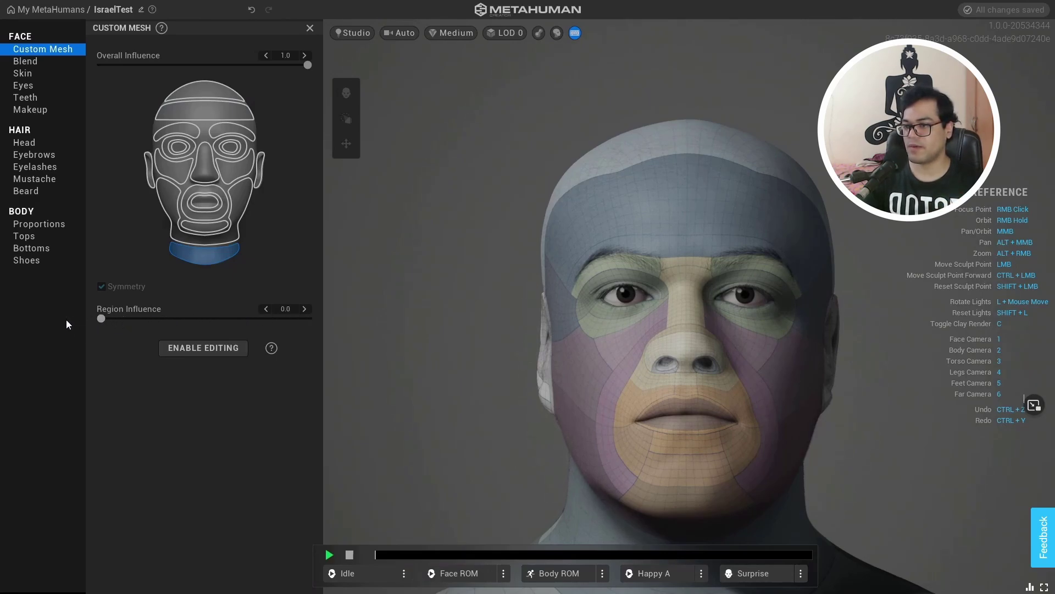
{"action": "right_click_drag", "start_coordinate": [732, 357], "coordinate": [522, 349]}
{"action": "right_click_drag", "start_coordinate": [840, 355], "coordinate": [655, 348]}
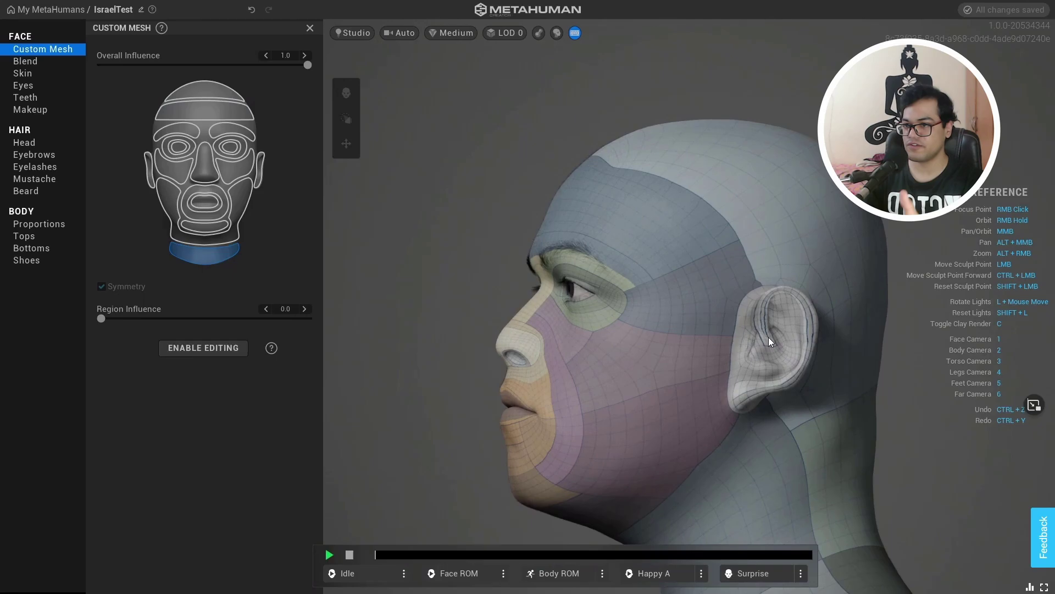
{"action": "left_click", "coordinate": [264, 172]}
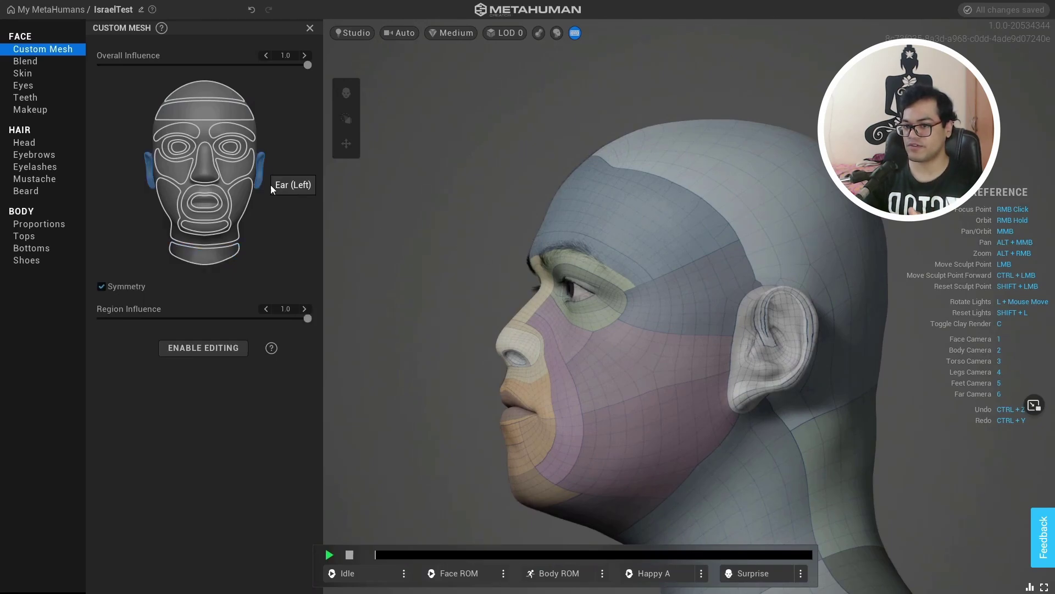
{"action": "left_click_drag", "start_coordinate": [246, 317], "coordinate": [26, 326]}
Step: Set the skin colour to a lighter, pinker tone
{"action": "left_click", "coordinate": [23, 74]}
{"action": "left_click", "coordinate": [240, 89]}
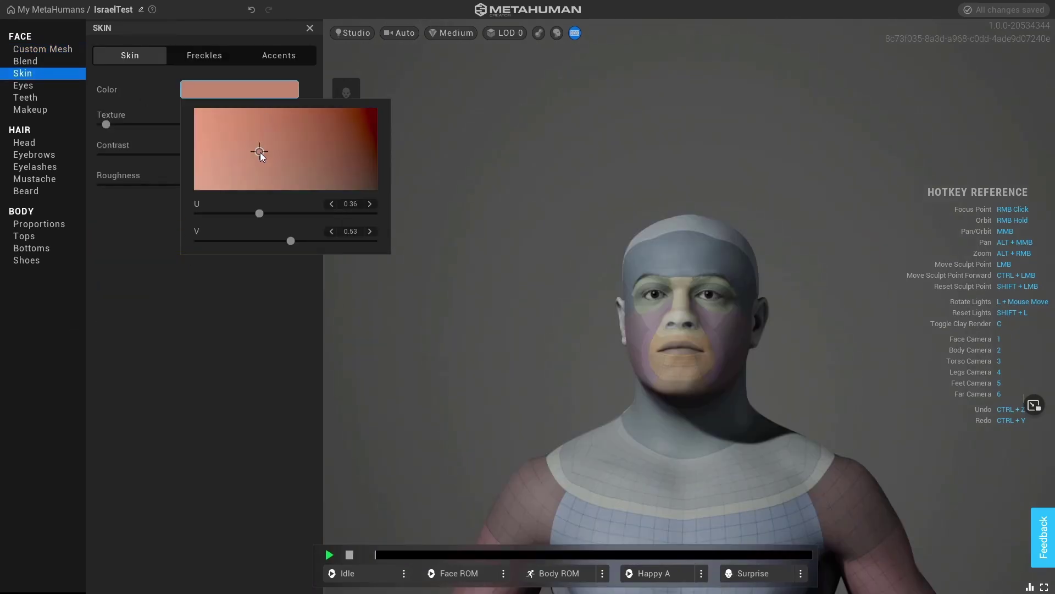
{"action": "left_click_drag", "start_coordinate": [260, 153], "coordinate": [196, 157]}
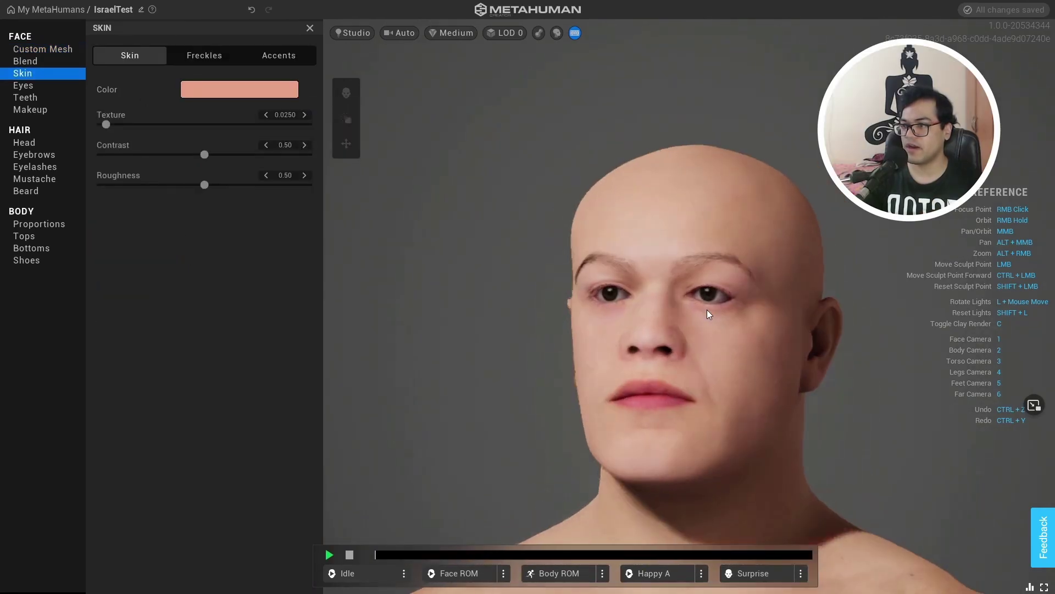
Step: Give the character Short Casual hair, Medium Flat Thick Eyebrows and a short stubble beard
{"action": "left_click", "coordinate": [24, 142]}
{"action": "left_click", "coordinate": [146, 200]}
{"action": "left_click", "coordinate": [34, 155]}
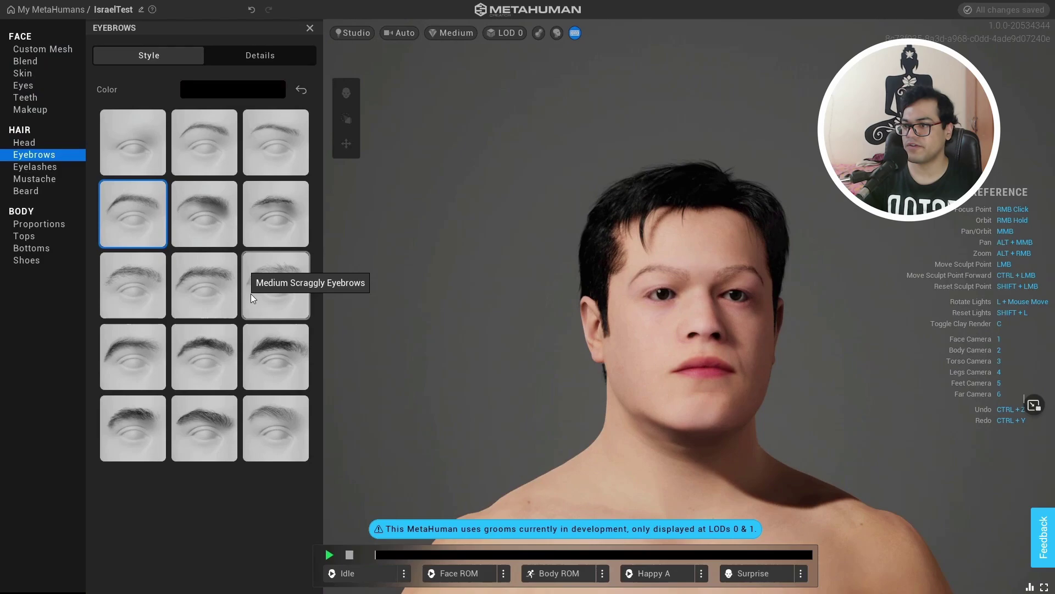
{"action": "left_click", "coordinate": [259, 349]}
{"action": "left_click", "coordinate": [44, 178]}
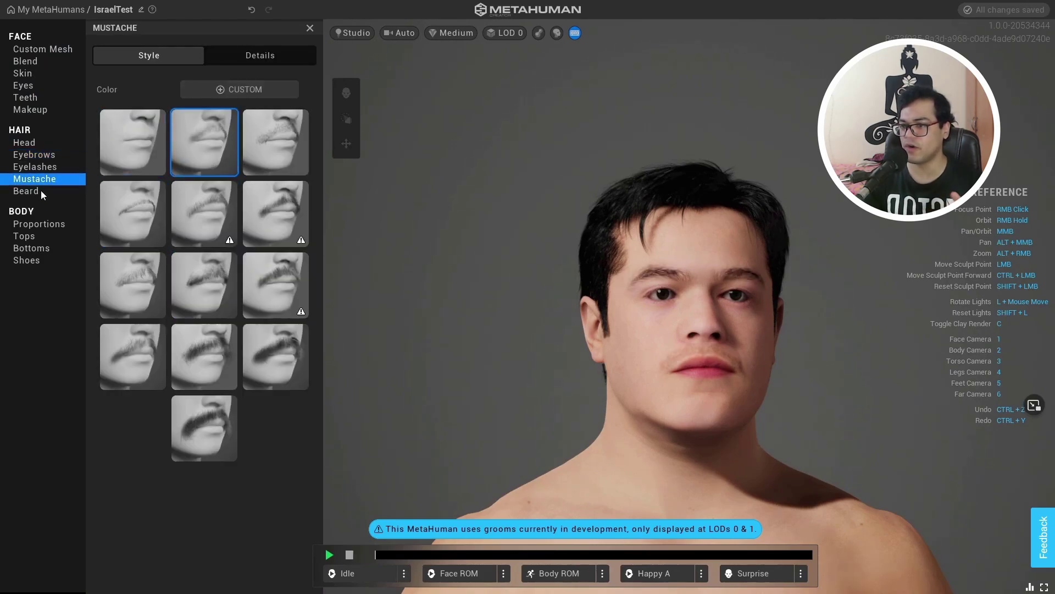
{"action": "left_click", "coordinate": [41, 190]}
{"action": "left_click", "coordinate": [272, 142]}
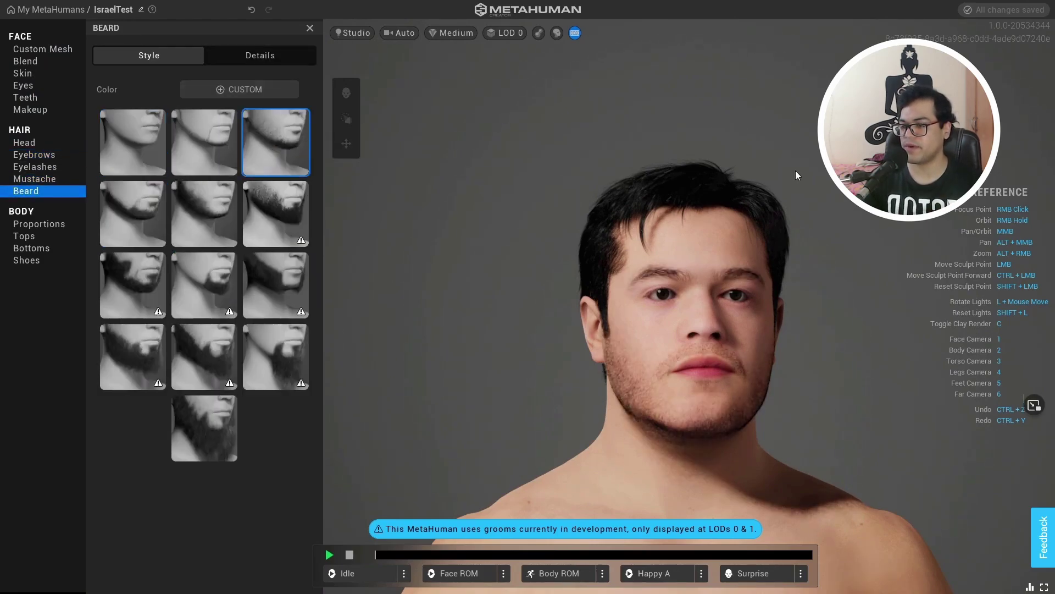
Step: Dress the character in a button-down shirt, slacks and boots
{"action": "left_click", "coordinate": [47, 236]}
{"action": "left_click", "coordinate": [214, 242]}
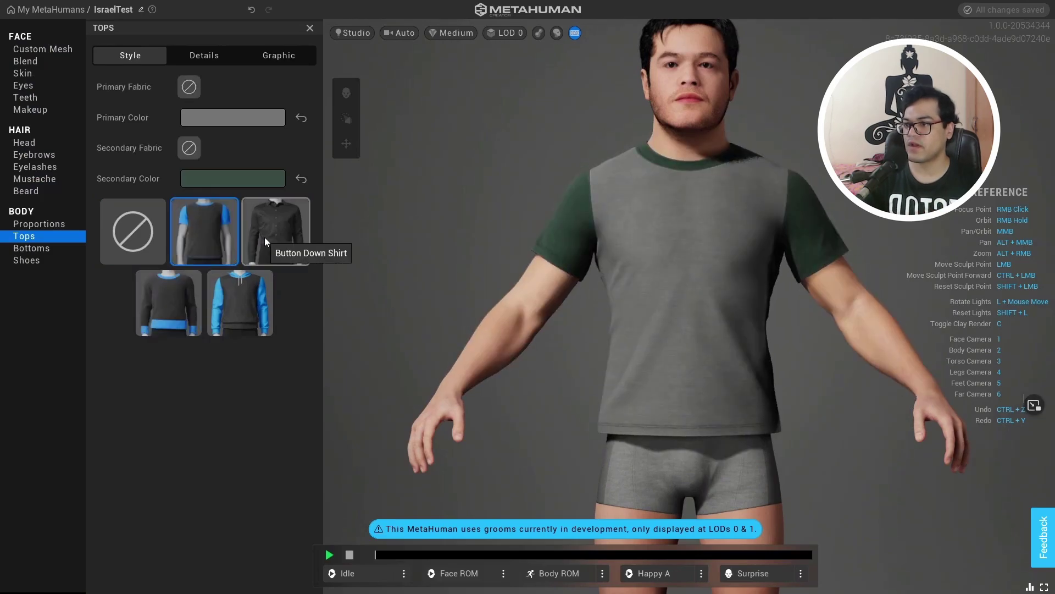
{"action": "left_click", "coordinate": [31, 248]}
{"action": "left_click", "coordinate": [197, 365]}
{"action": "left_click", "coordinate": [48, 261]}
{"action": "left_click", "coordinate": [201, 368]}
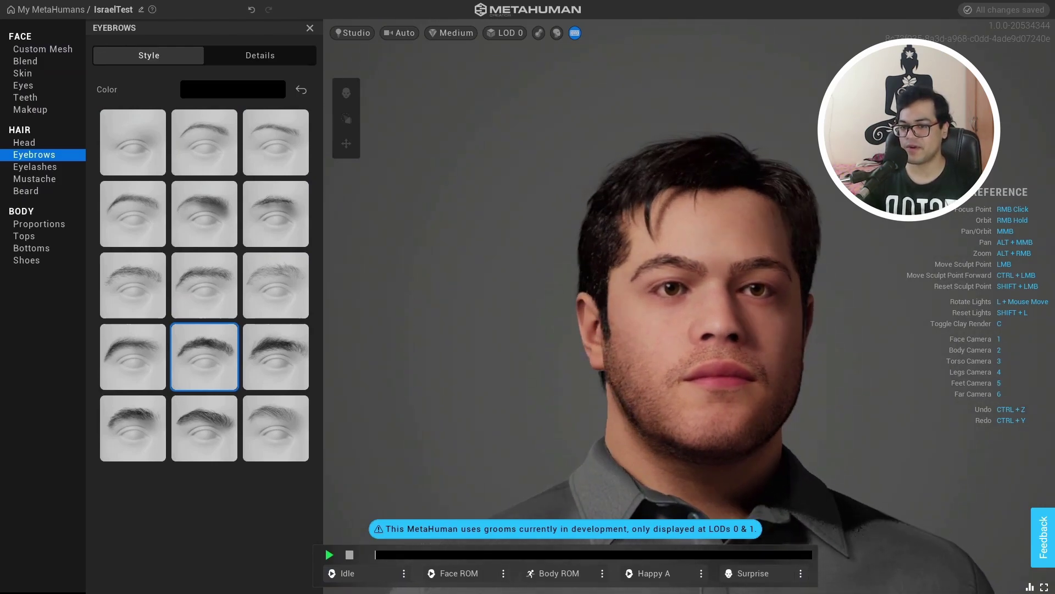
Step: Return to IsraelTest's Custom Mesh face settings, with overall and region influence at 1.0
{"action": "left_click", "coordinate": [43, 49]}
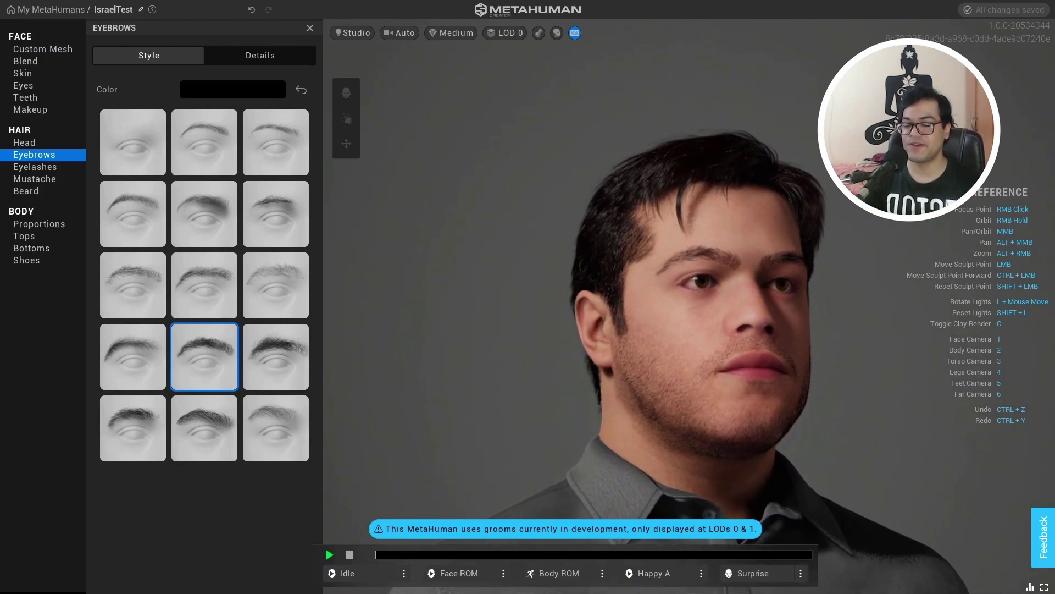
{"action": "left_click", "coordinate": [43, 49]}
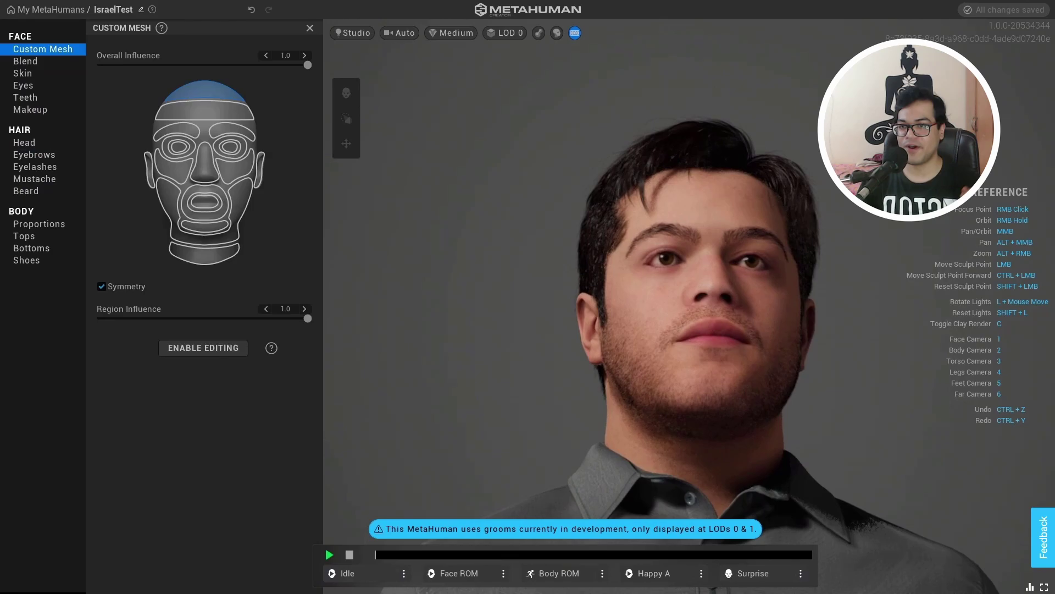